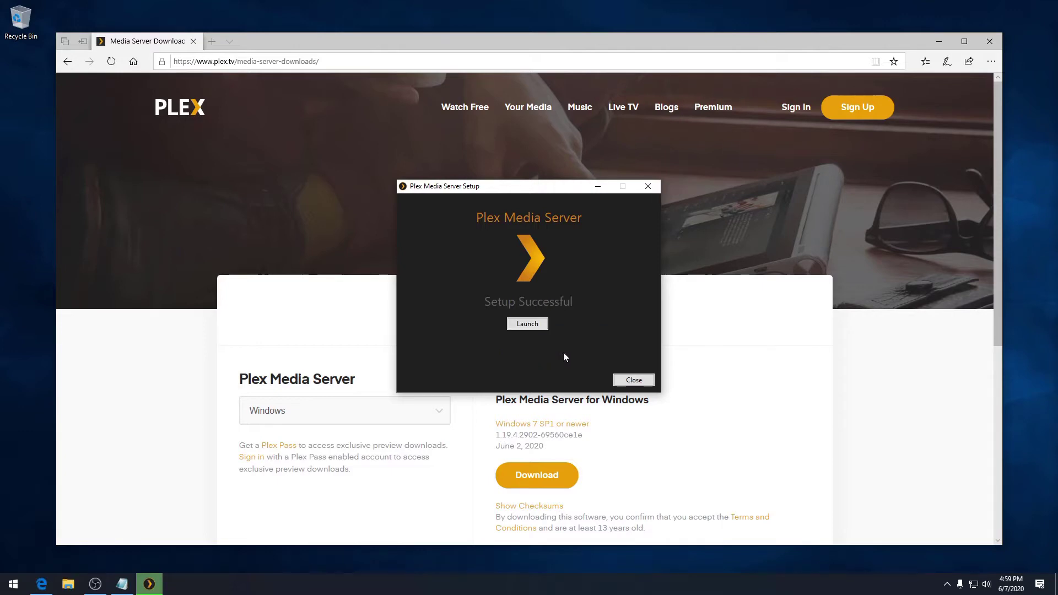
Launch Plex Media Server, sign in to the Plex account, and dismiss the introduction and the Plex Pass offer
left_click(532, 325)
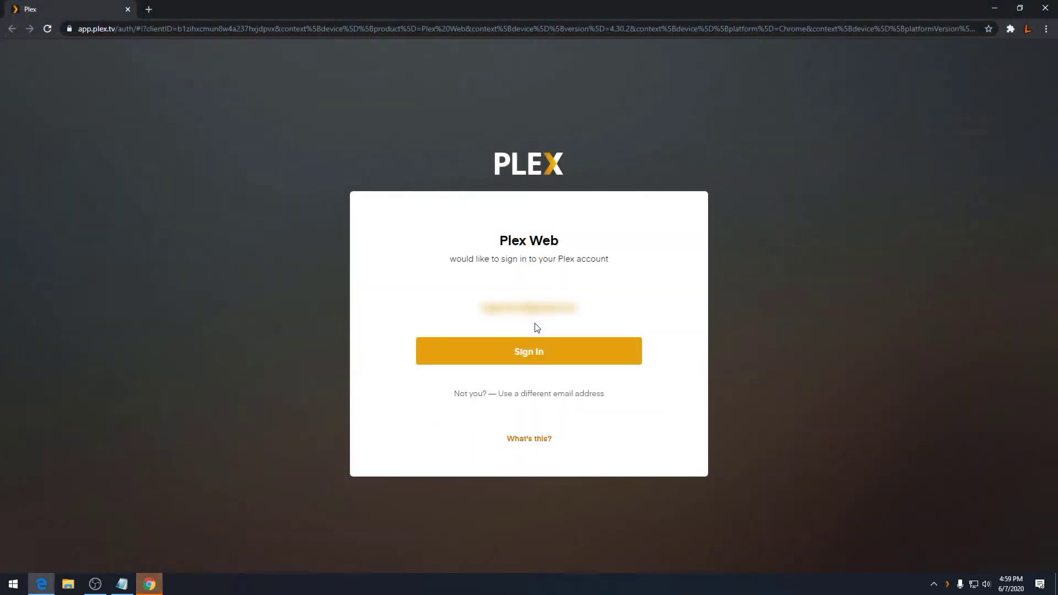
left_click(525, 351)
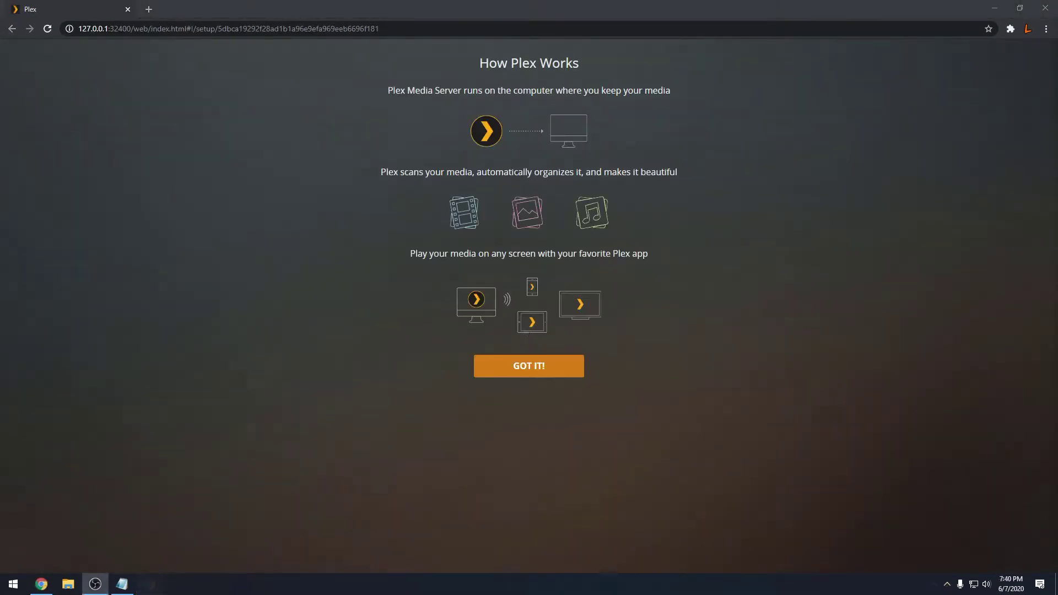
left_click(542, 375)
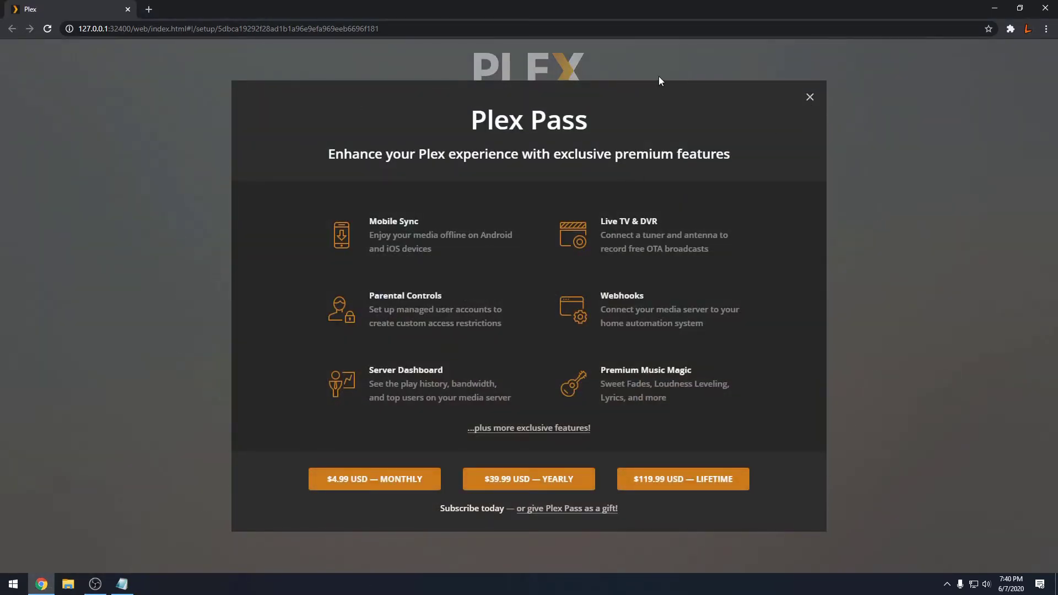
left_click(811, 98)
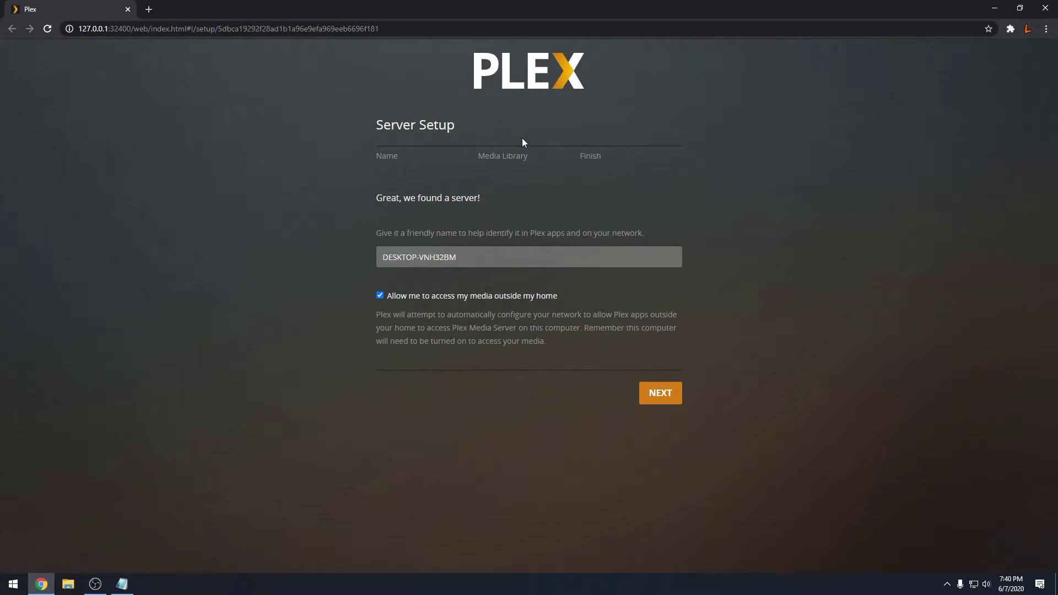
Name the server WinServer, disable media access from outside the home, and continue to the library setup
triple_click(467, 259)
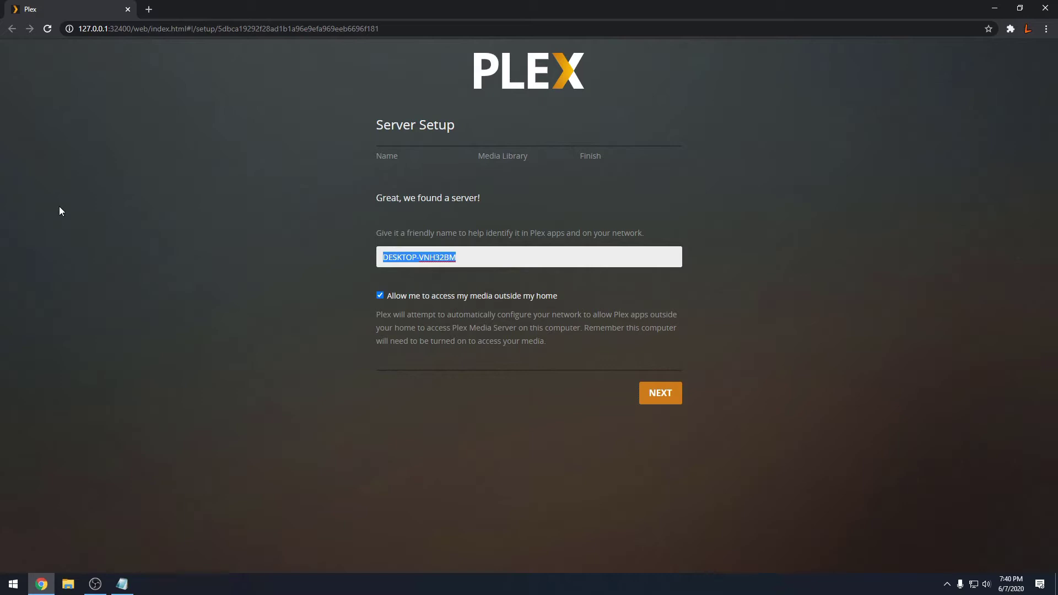
type("WinServer")
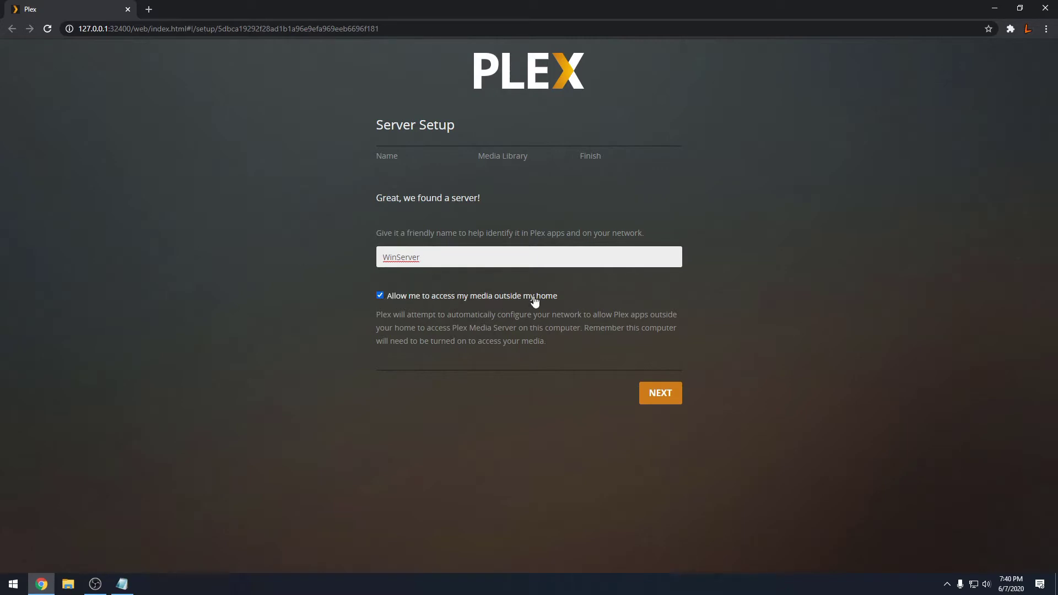
left_click(380, 297)
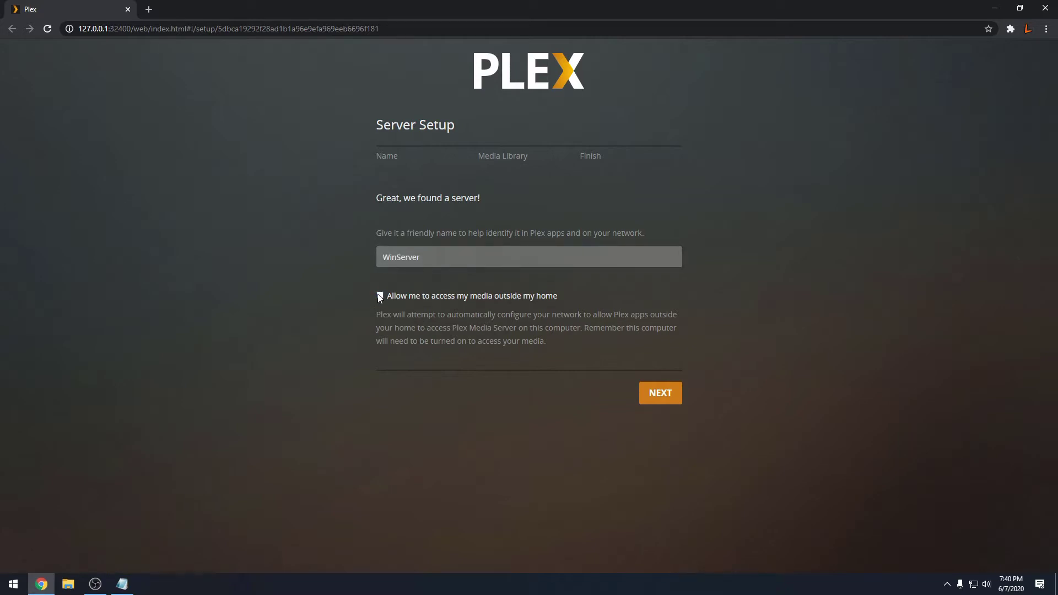
left_click(667, 395)
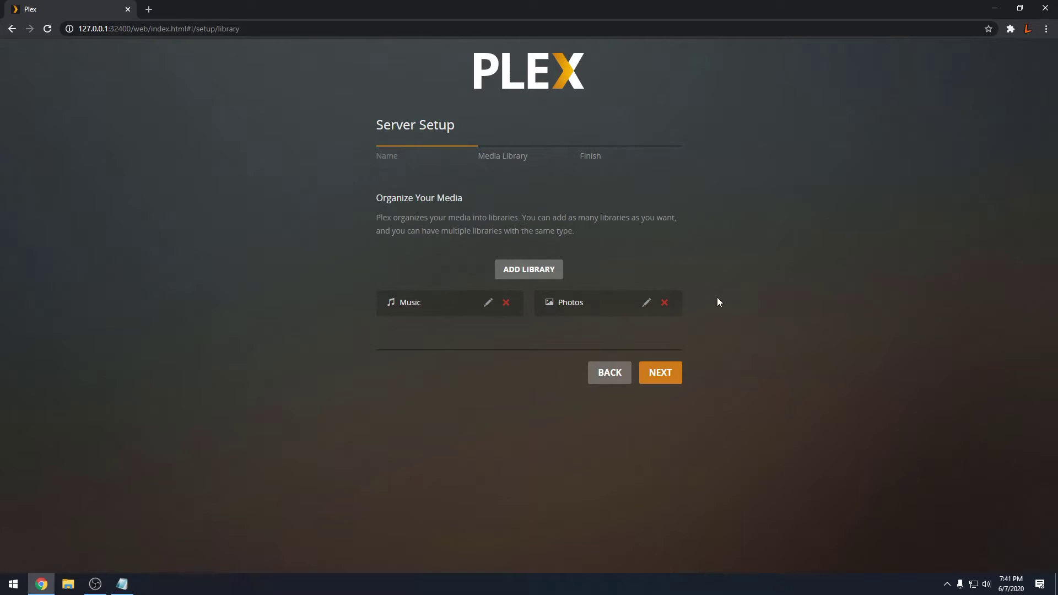
Delete the default Music and Photos libraries from the server setup
left_click(506, 303)
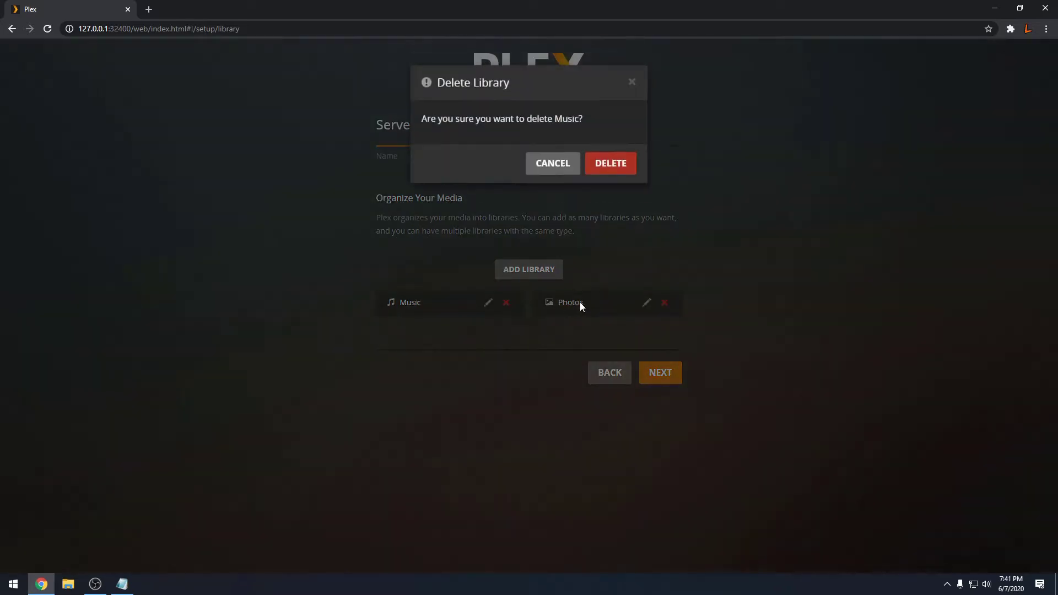
left_click(605, 181)
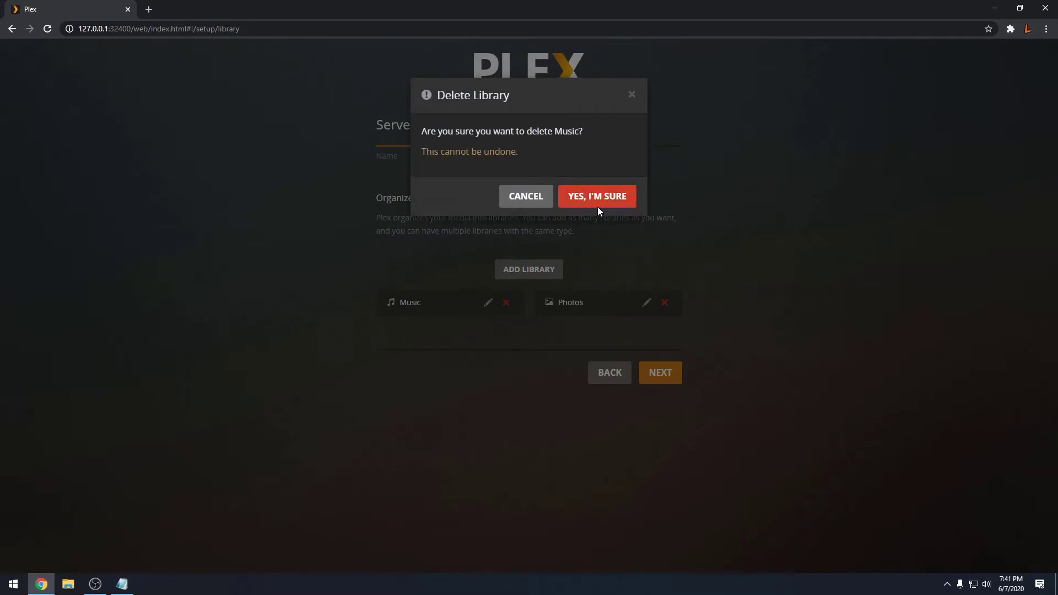
left_click(593, 198)
left_click(508, 303)
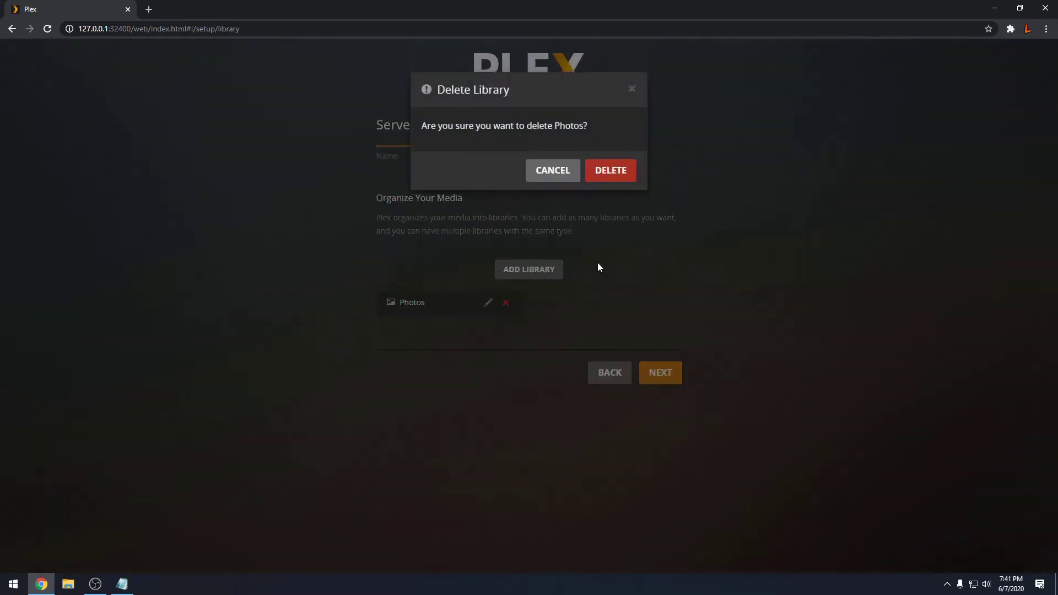
left_click(609, 181)
left_click(607, 199)
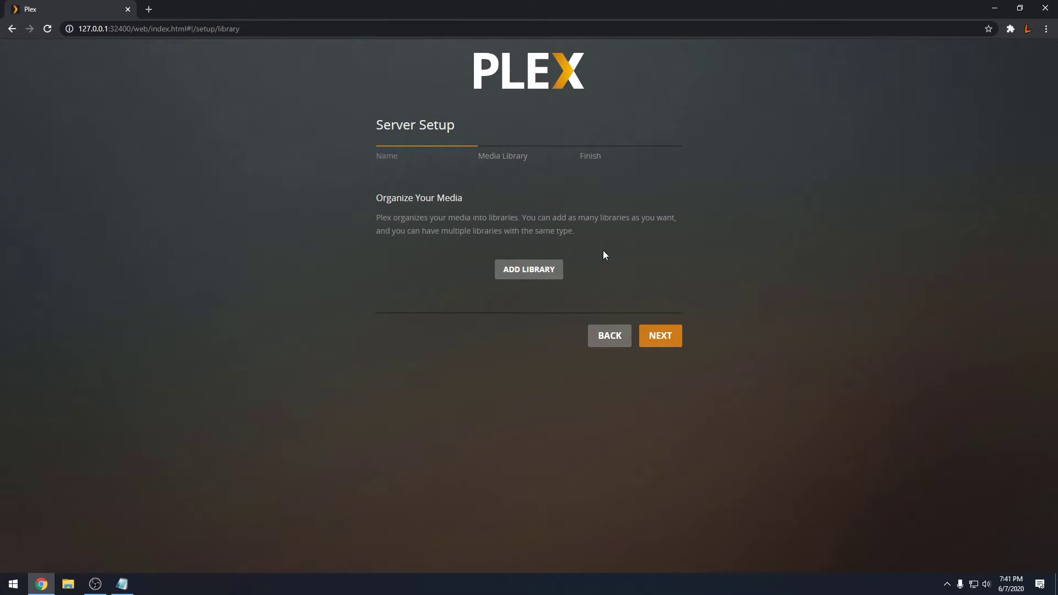
Start a new library of type Movies with the name Movies and open the media folder browser
left_click(530, 269)
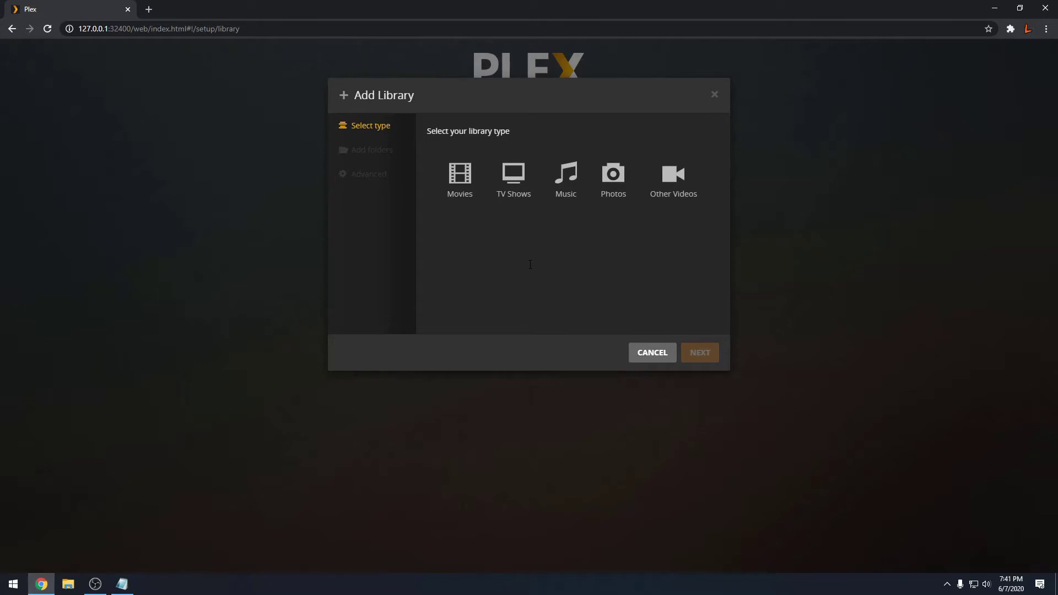
left_click(461, 198)
double_click(461, 245)
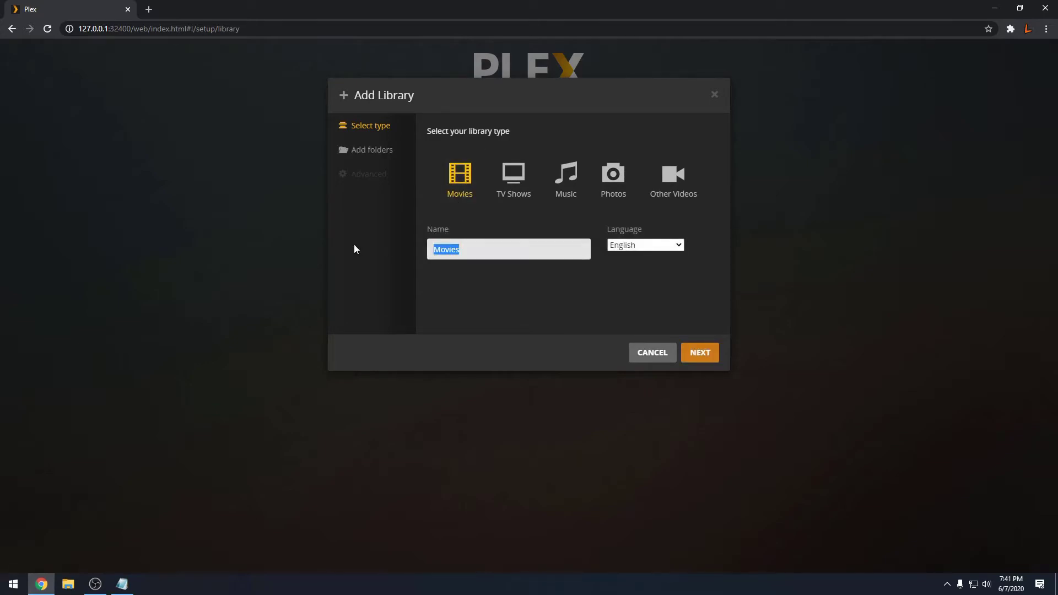
left_click(700, 353)
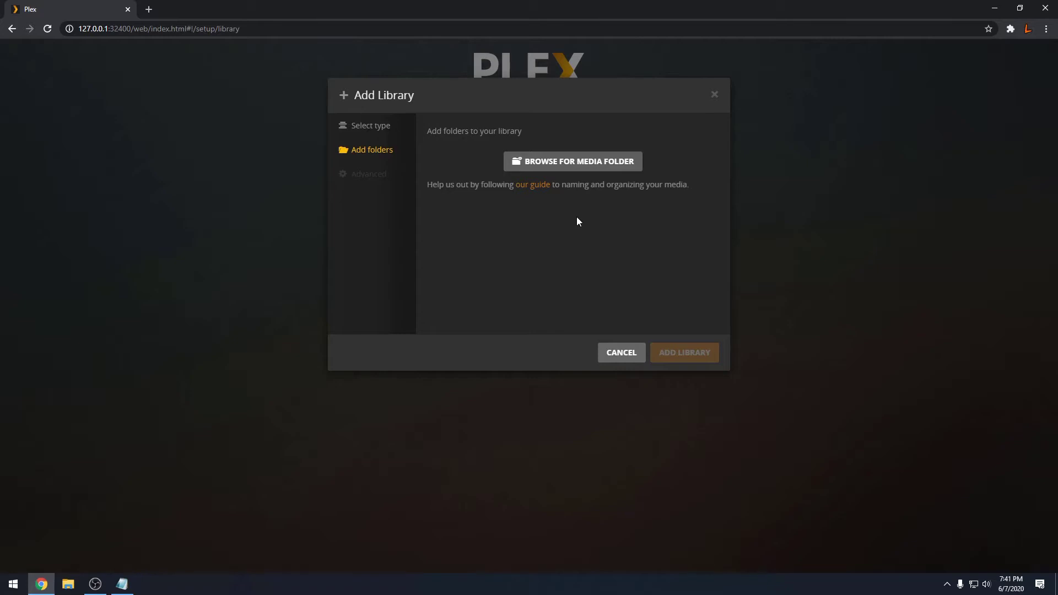
left_click(572, 166)
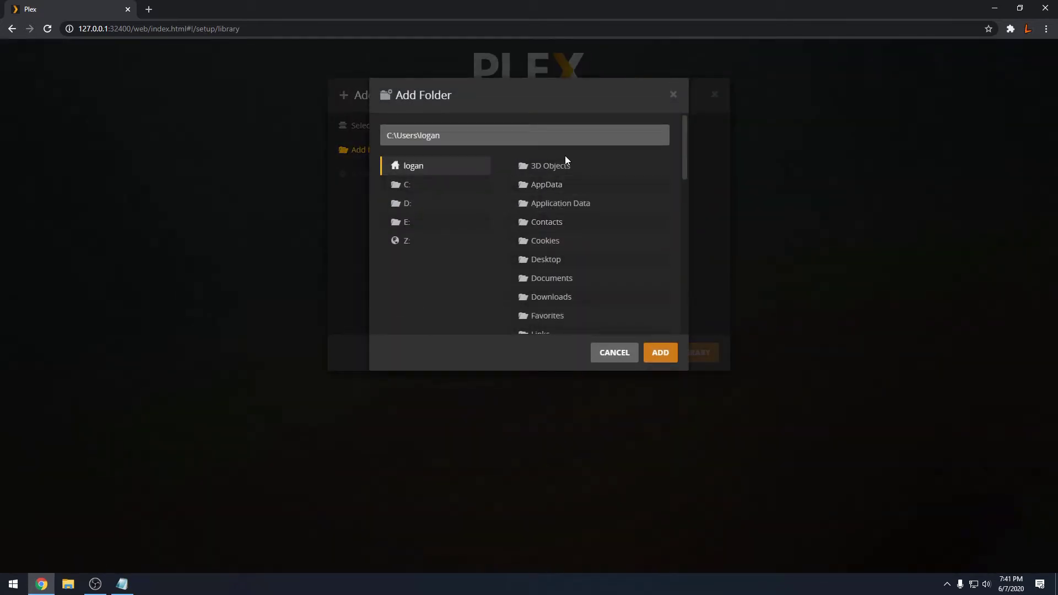
Look up the MOVIES (E:) drive and its contents in File Explorer
left_click(68, 584)
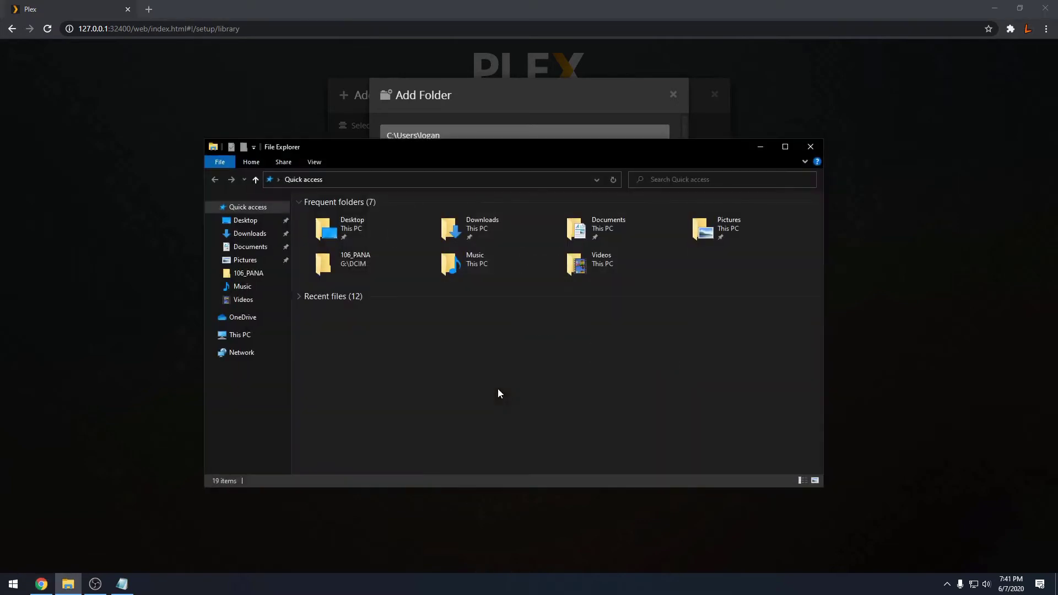
left_click(239, 335)
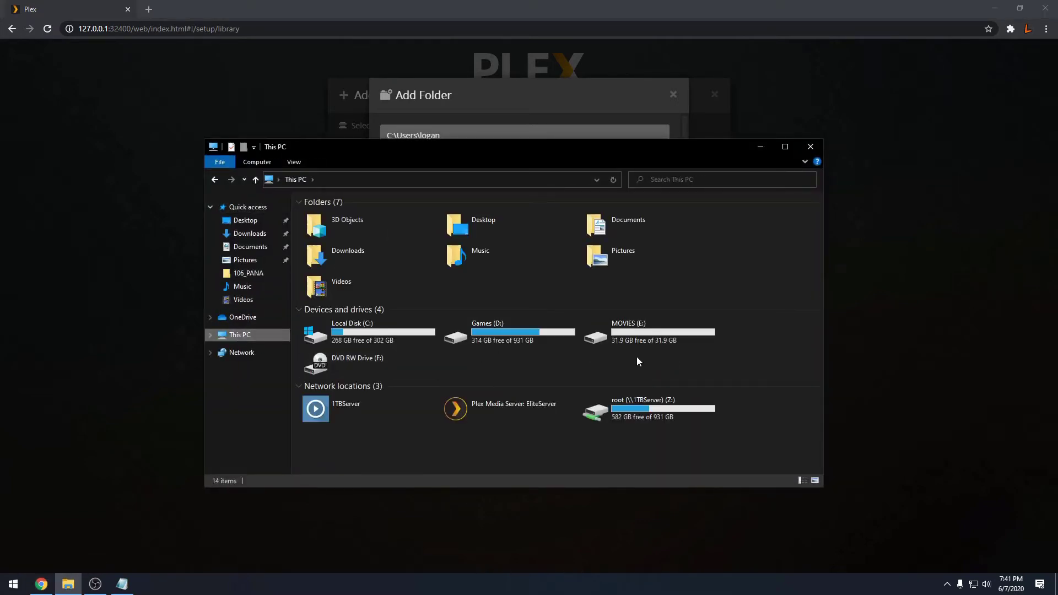
double_click(620, 342)
left_click_drag(347, 270, 479, 347)
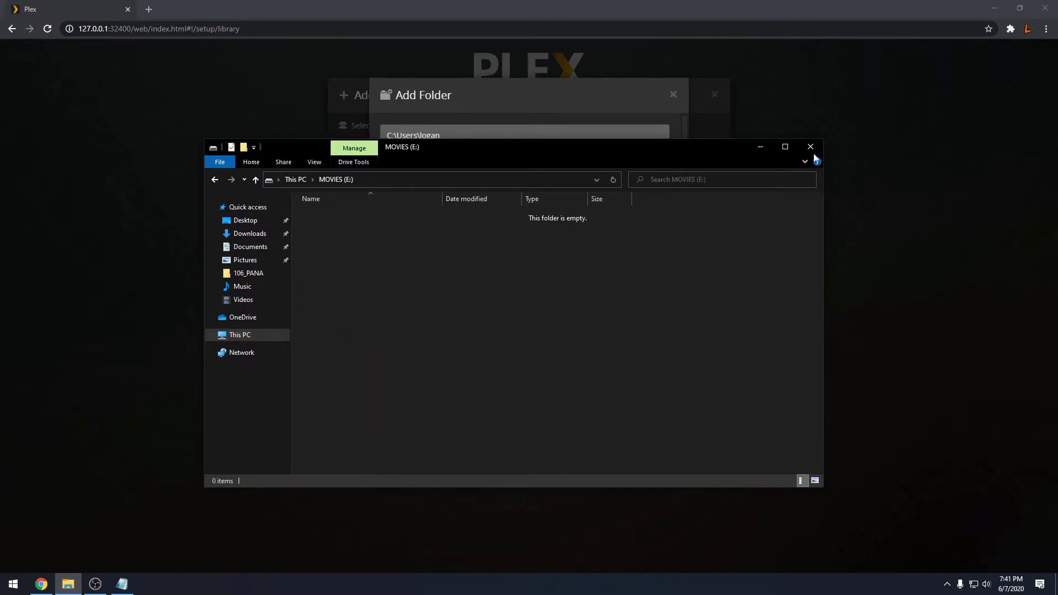
left_click_drag(576, 153, 705, 185)
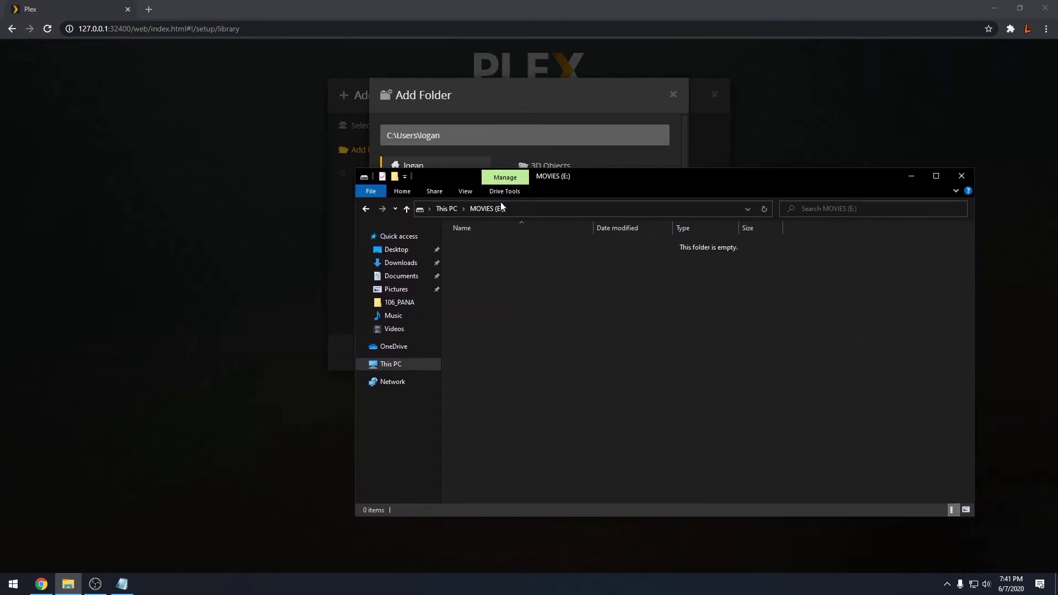
Choose the E:\ drive as the media folder and add the Movies library
left_click(522, 99)
left_click(435, 229)
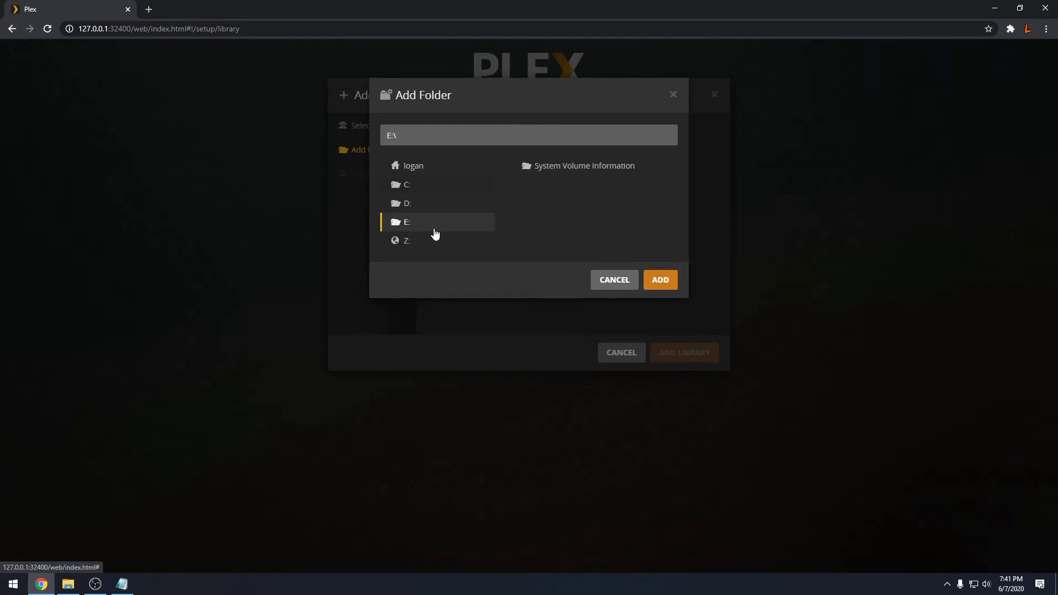
left_click(658, 281)
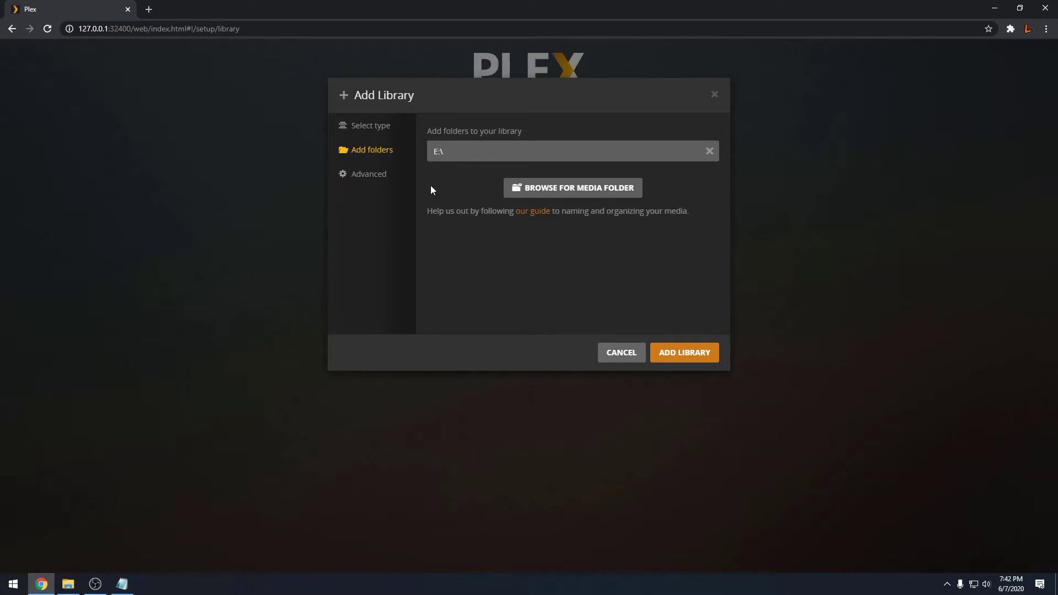
left_click(692, 351)
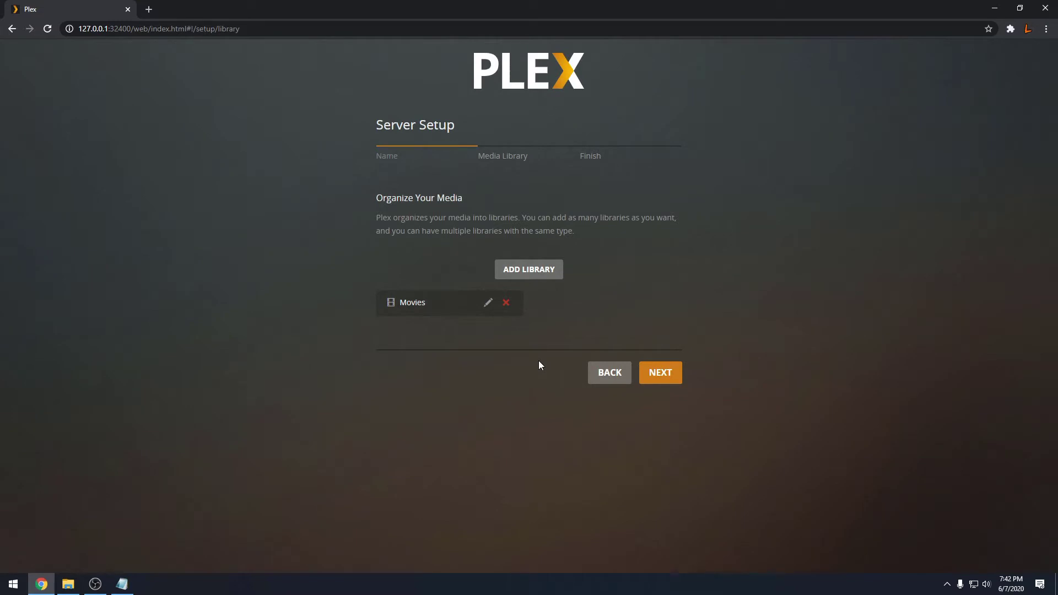
Finish the server setup and open WinServer from the full list of servers
left_click(663, 375)
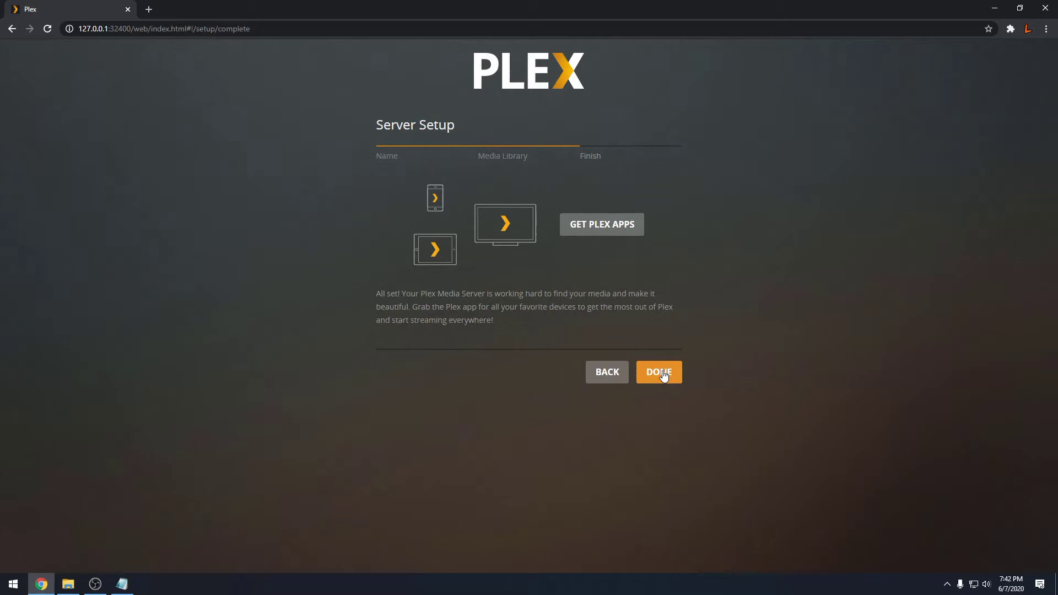
left_click(662, 373)
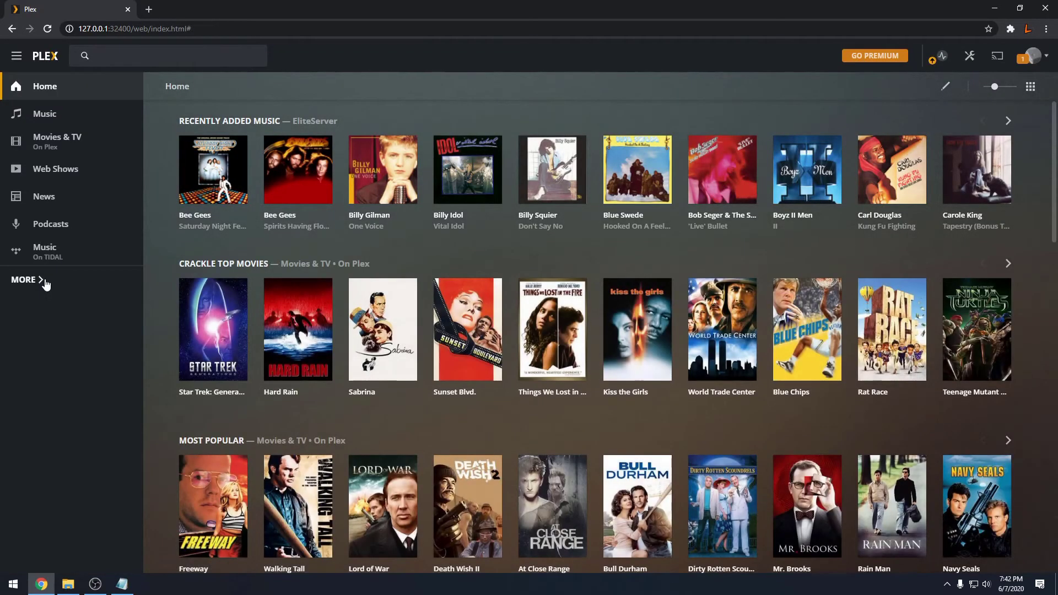
left_click(44, 281)
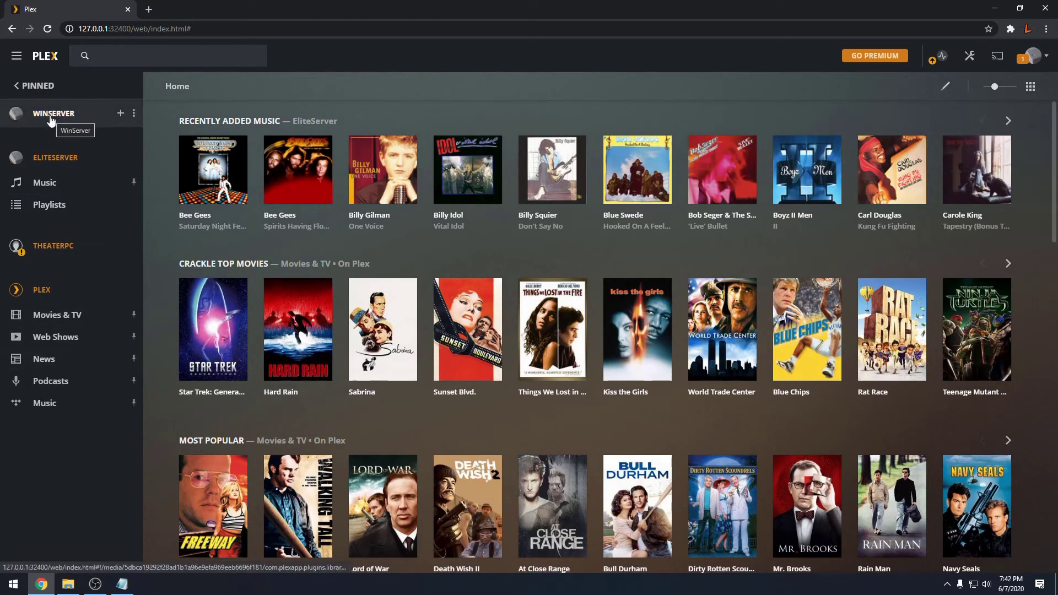
left_click(69, 118)
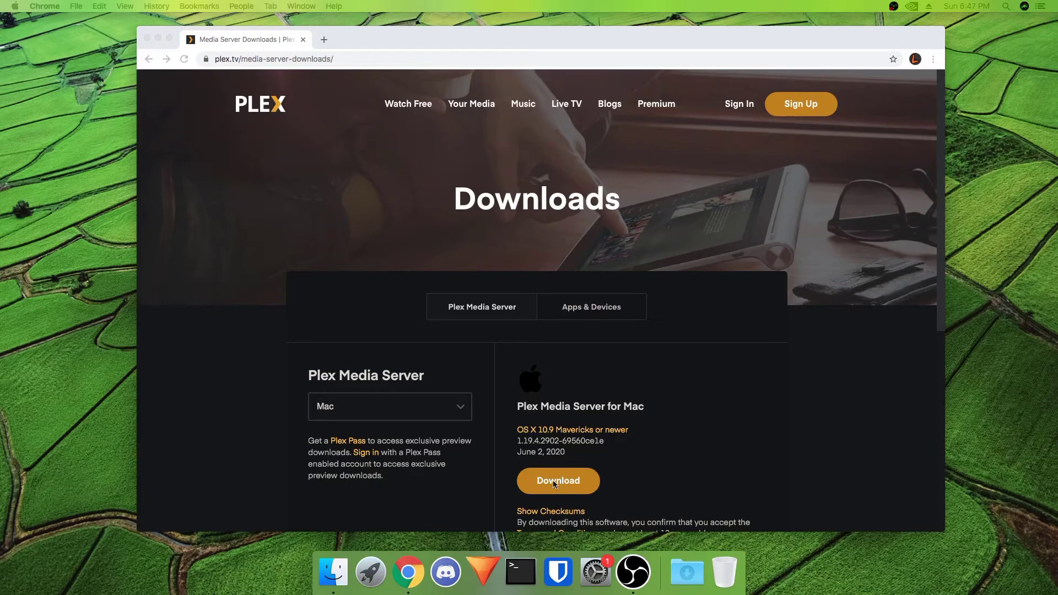
On the Mac, download and unpack Plex Media Server for Mac and move the app into Applications
left_click(555, 483)
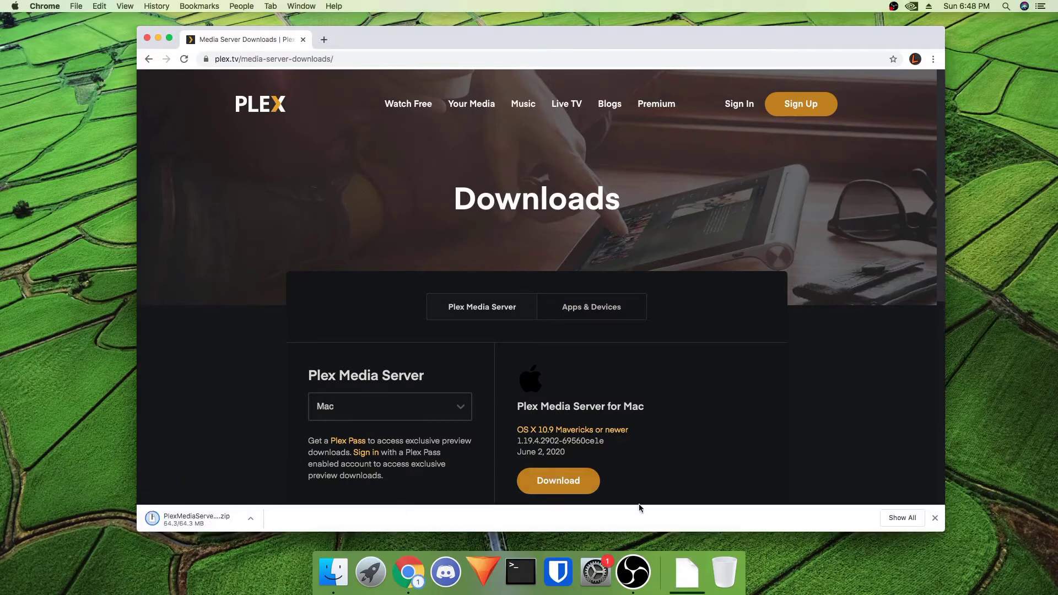
left_click(200, 517)
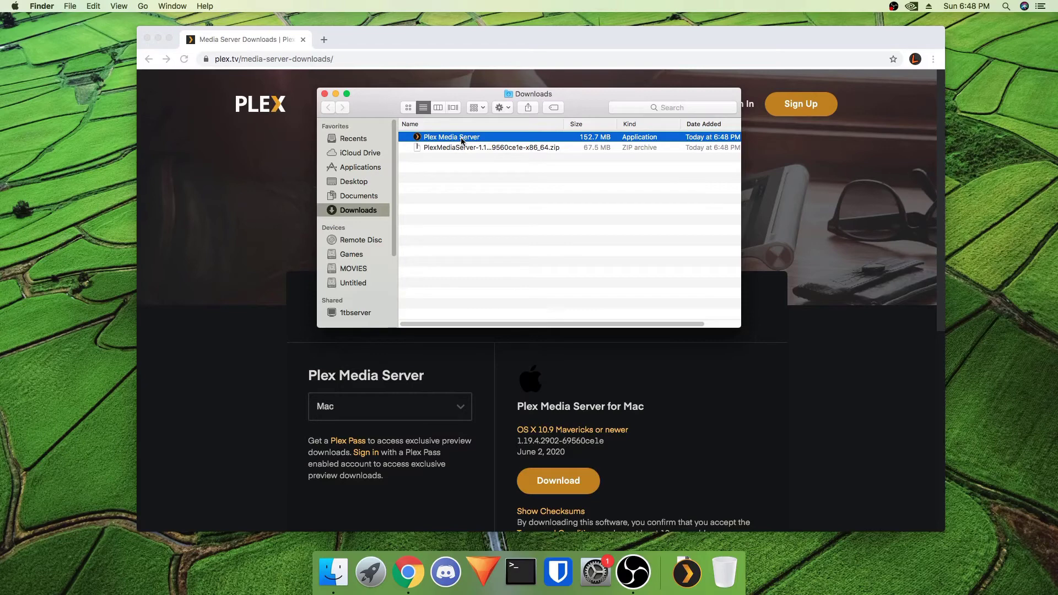
left_click_drag(472, 143, 477, 184)
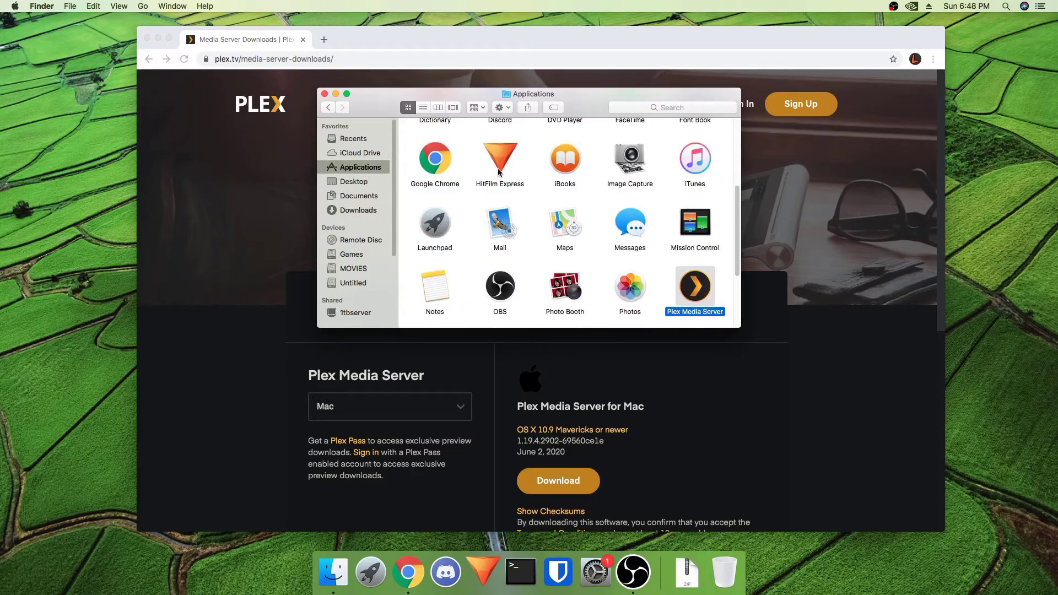
Launch Plex Media Server from Applications, allow it to open, and dismiss the introduction and the Plex Pass offer
double_click(695, 286)
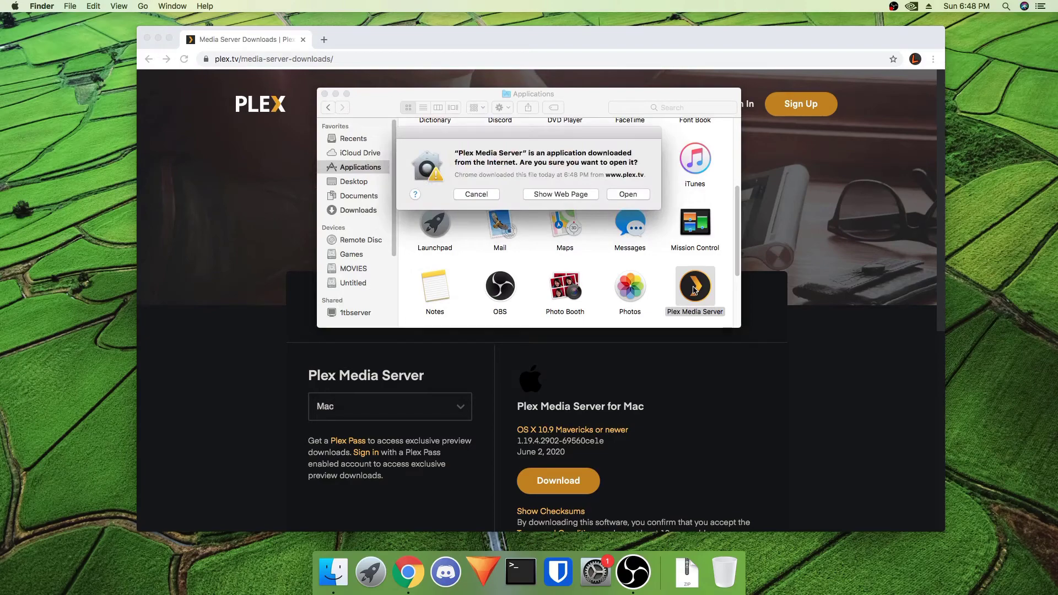
left_click(628, 195)
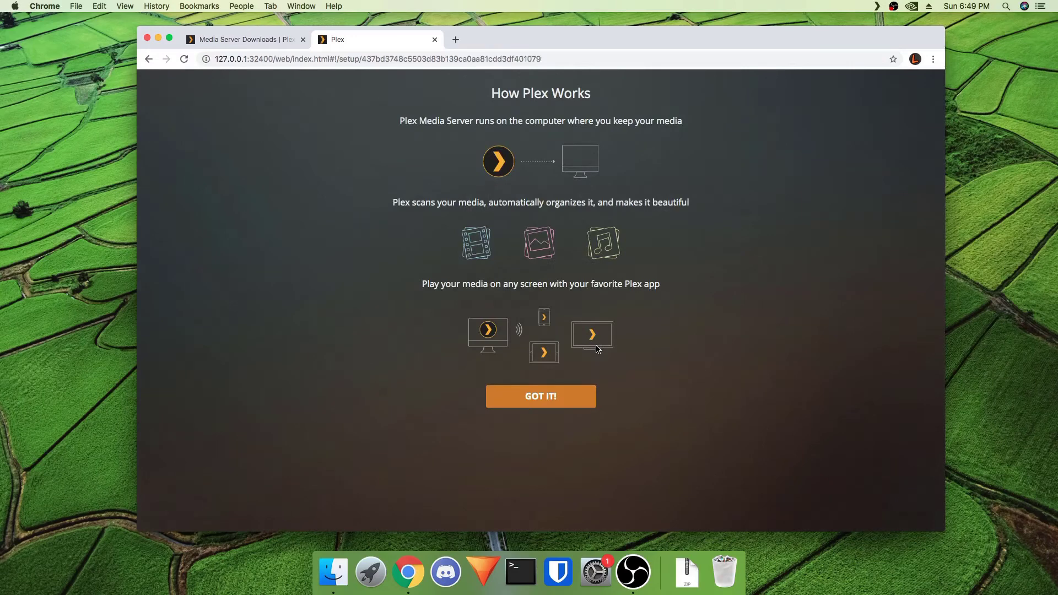
left_click(577, 393)
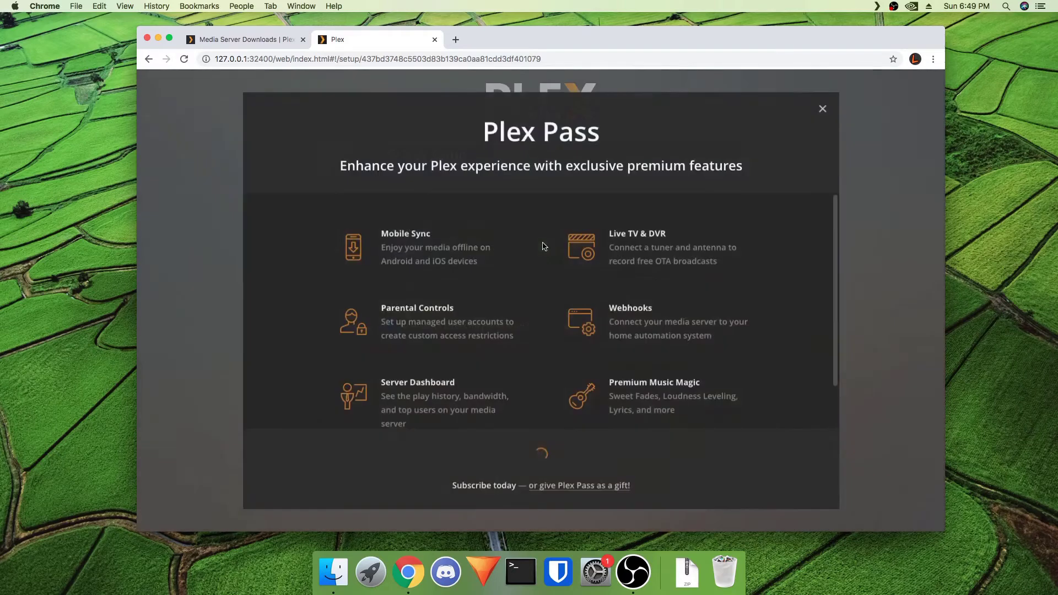
left_click(822, 109)
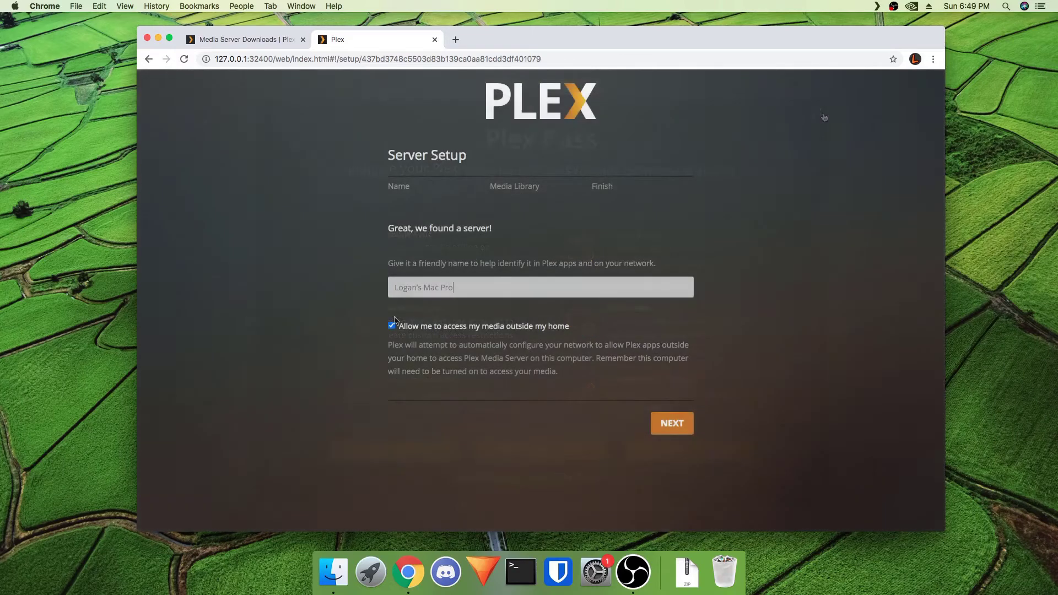
Turn off media access from outside the home, continue the server setup, and delete the default Music and Photos libraries
left_click(392, 326)
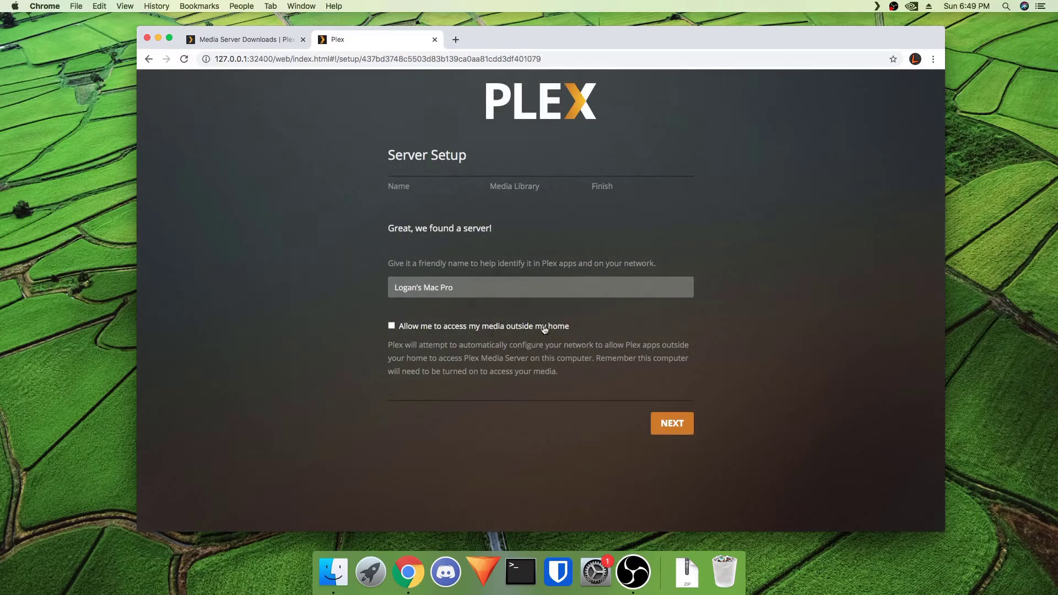
left_click(668, 423)
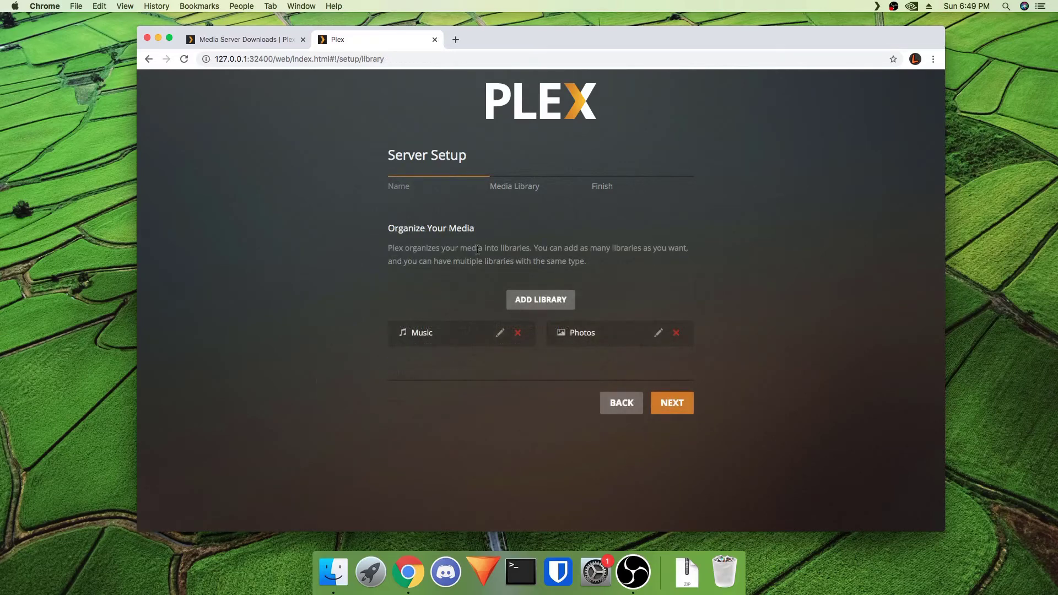
left_click(518, 333)
left_click(630, 214)
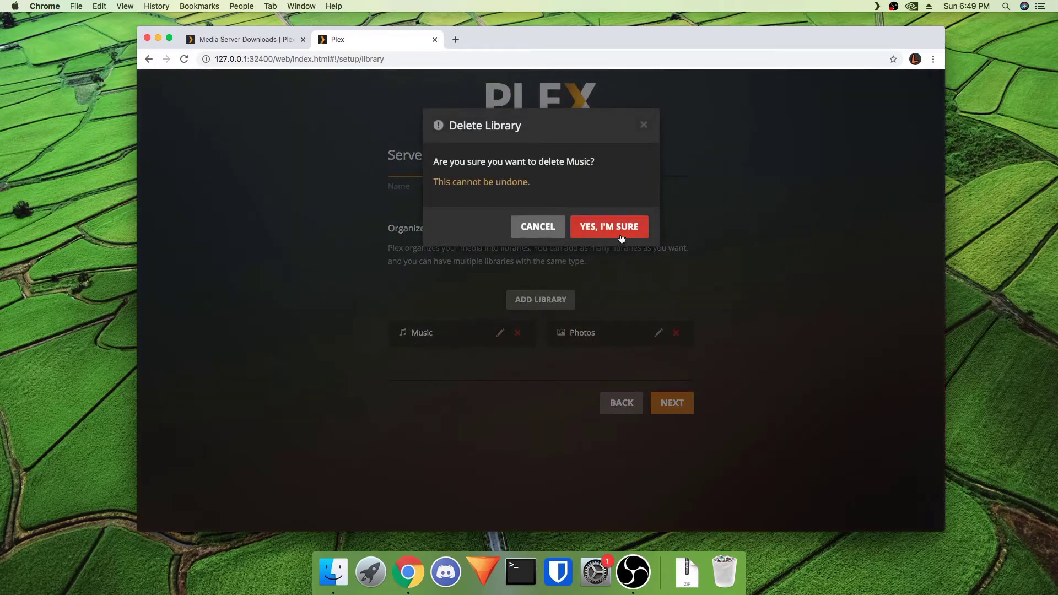
left_click(622, 231)
left_click(518, 333)
left_click(624, 207)
left_click(624, 221)
Add a Movies library in English that uses the /Volumes/MOVIES drive as its media folder
left_click(537, 310)
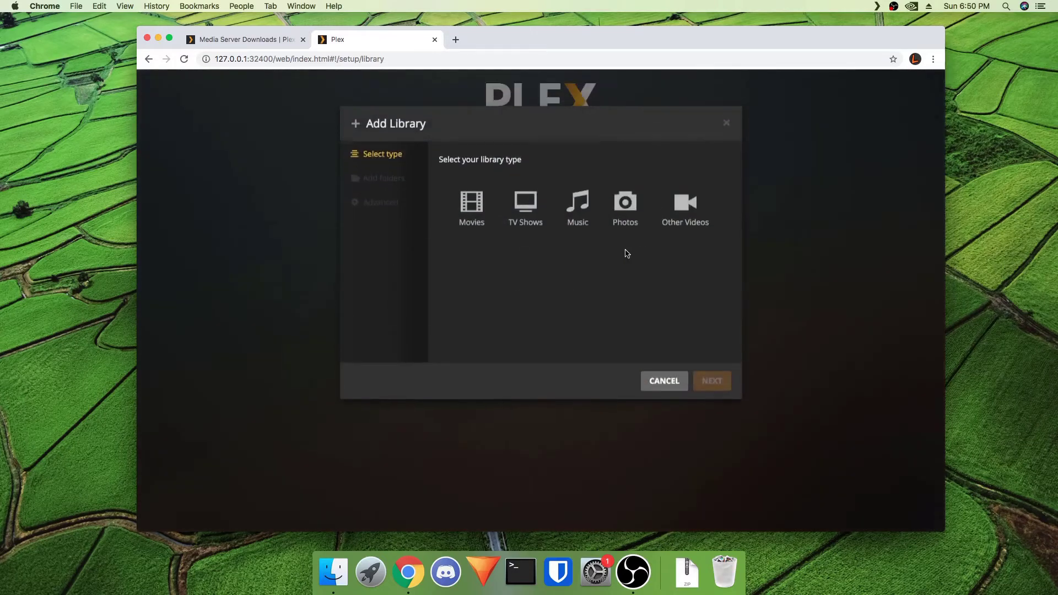
left_click(468, 211)
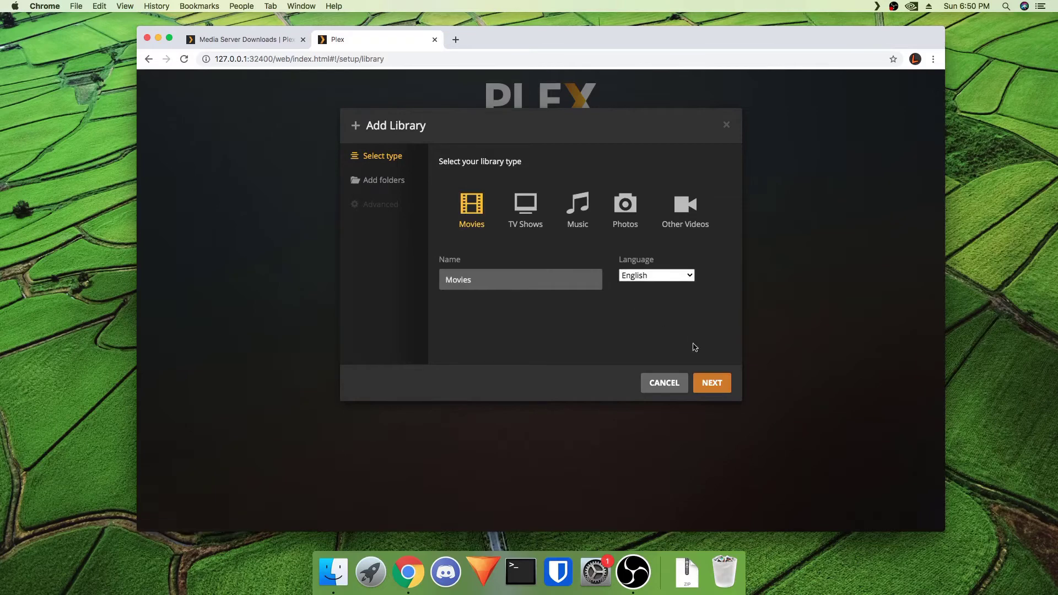
left_click(709, 385)
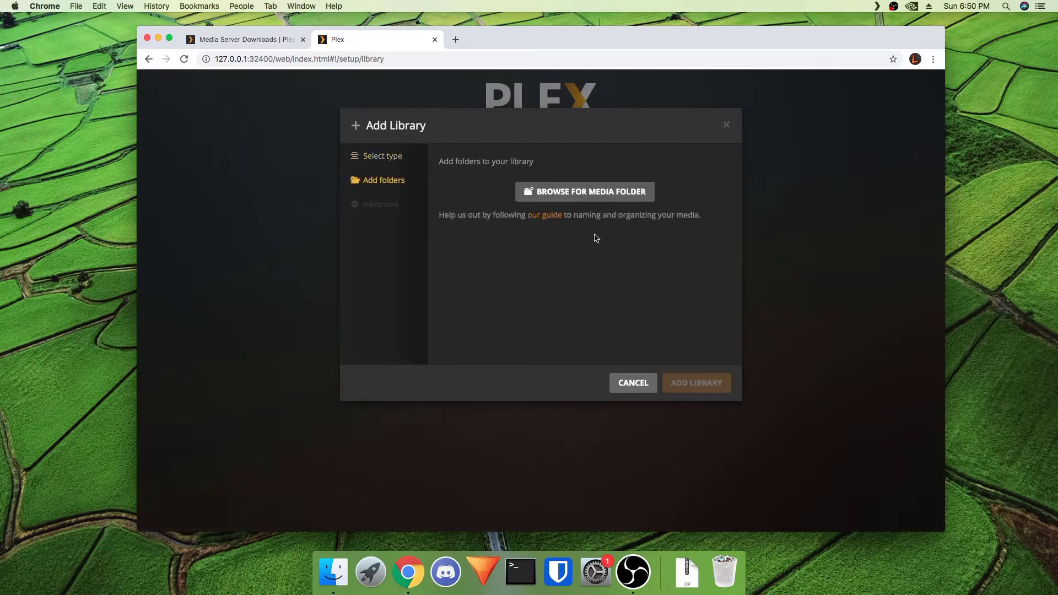
left_click(581, 205)
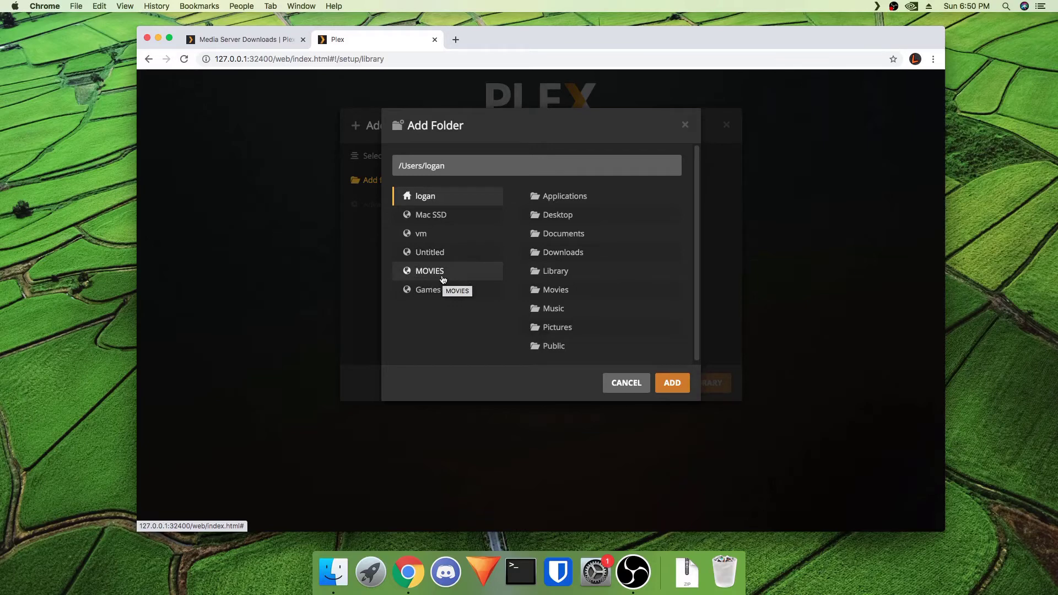
left_click(443, 280)
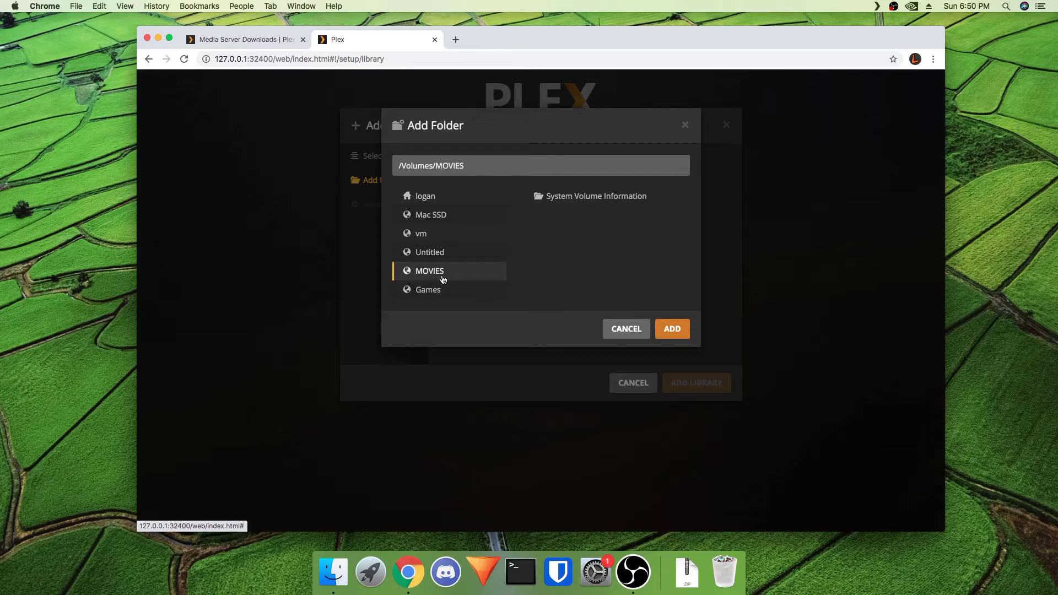
left_click(669, 329)
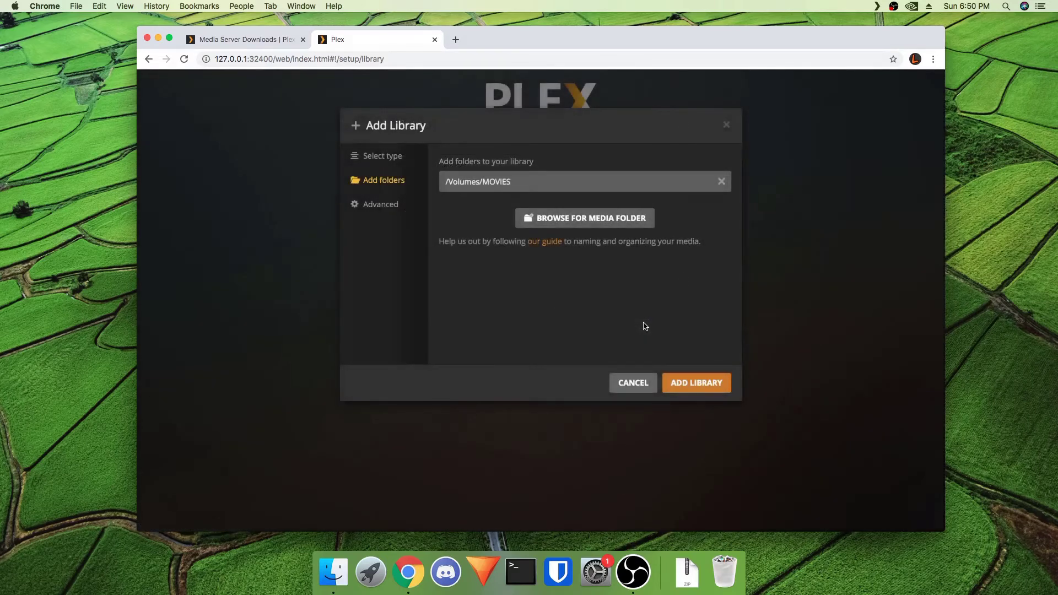
left_click(695, 383)
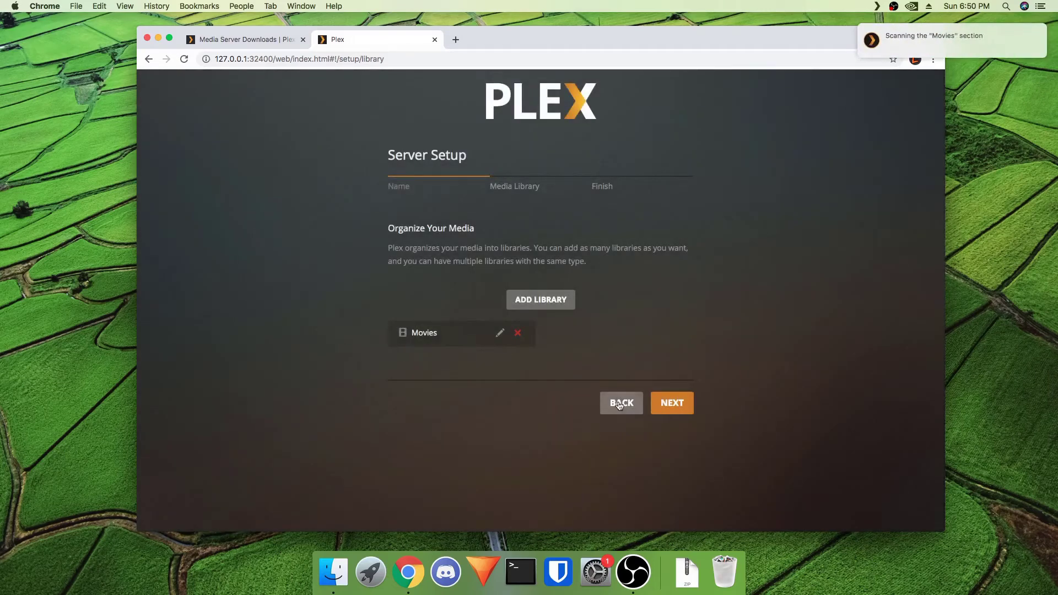
Finish the Mac server setup and open the full list of servers
left_click(683, 406)
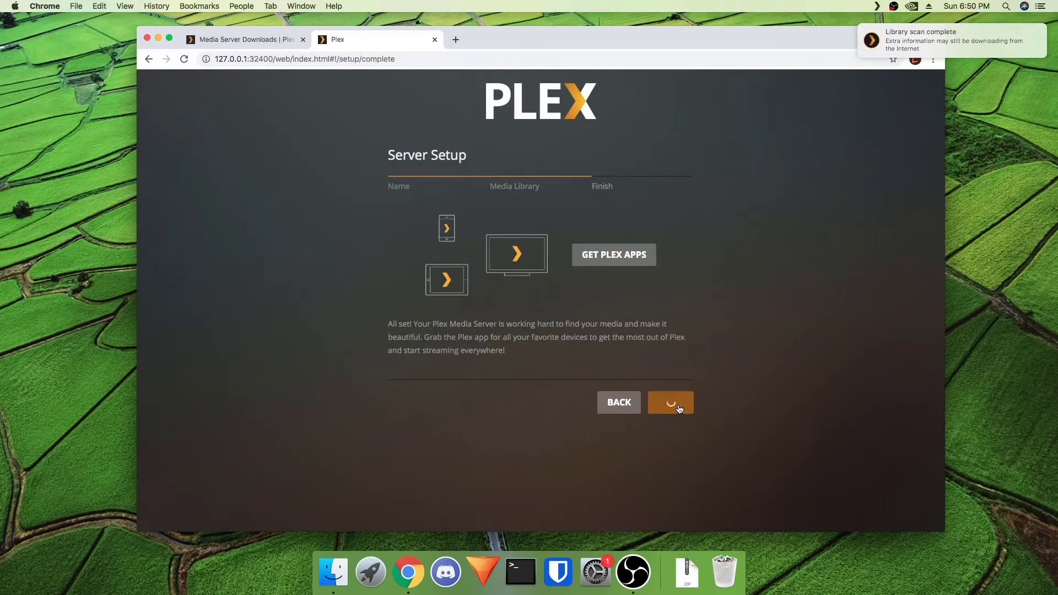
left_click(689, 407)
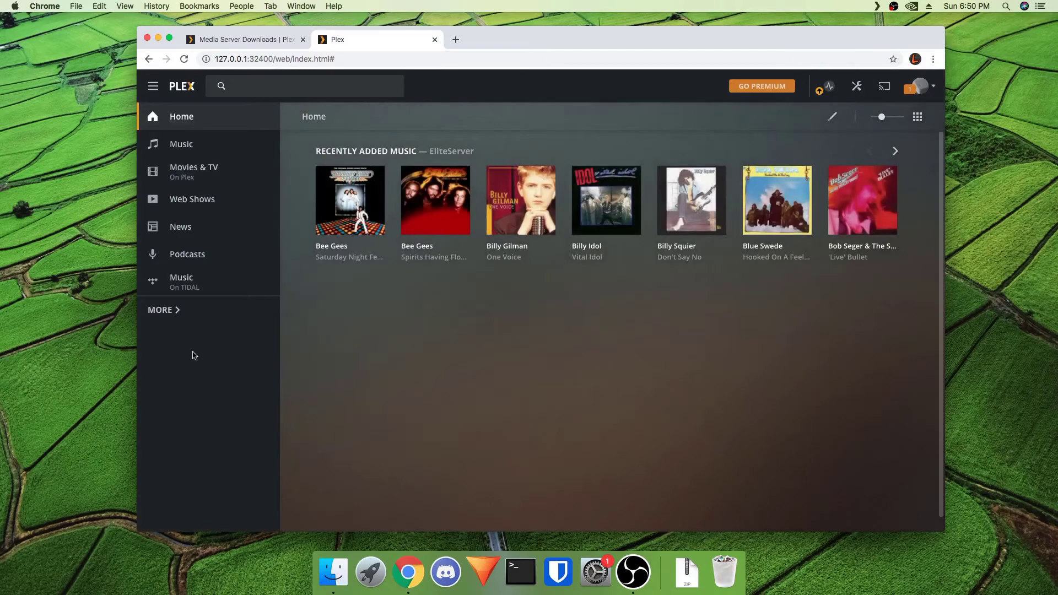
left_click(171, 312)
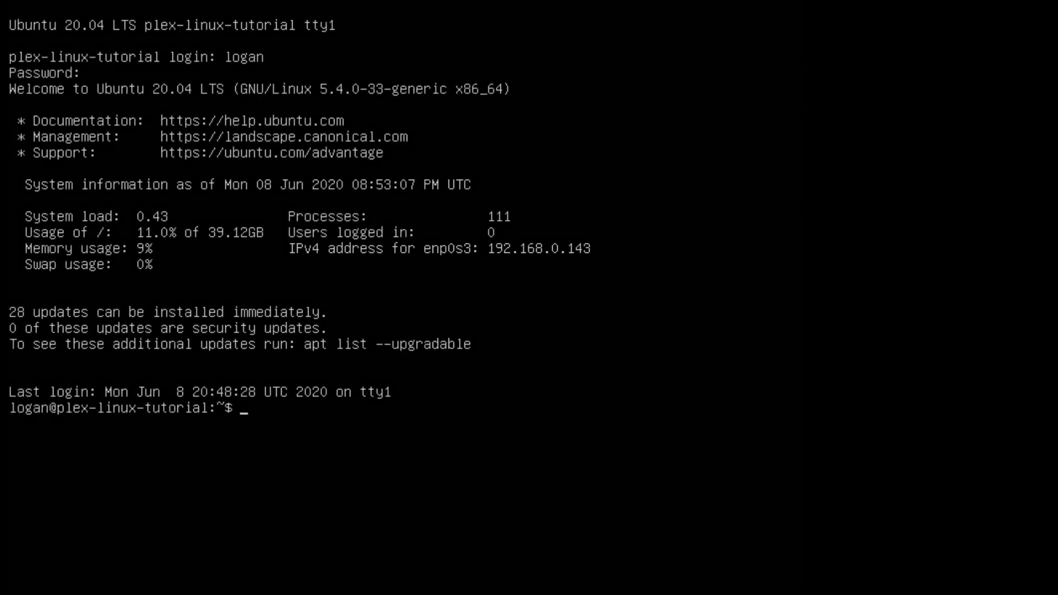
On the Ubuntu server's command line, look up the machine's network address with ip addr show
type("ip addr")
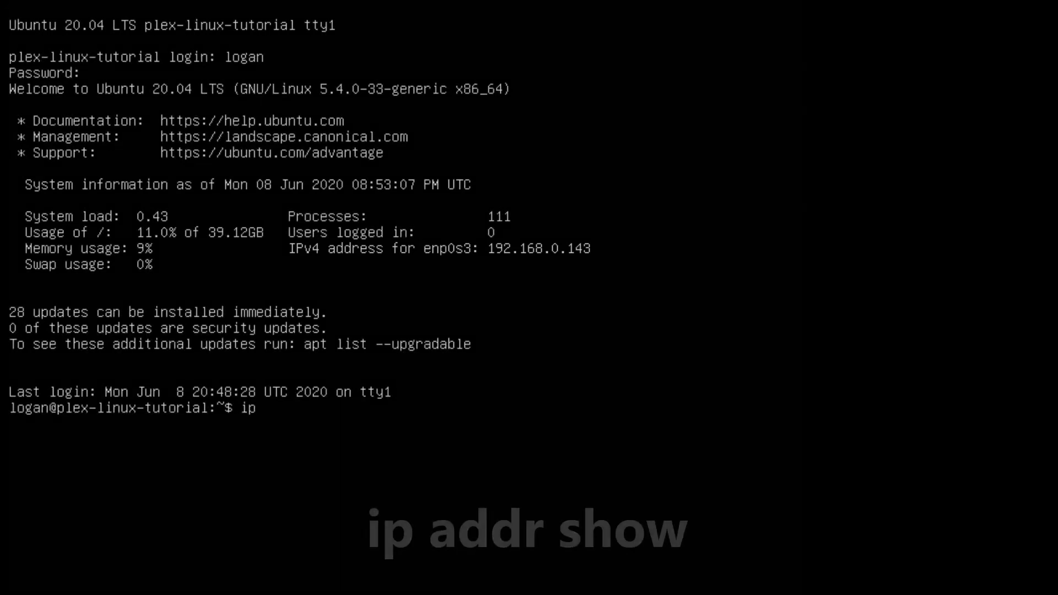
type(" show")
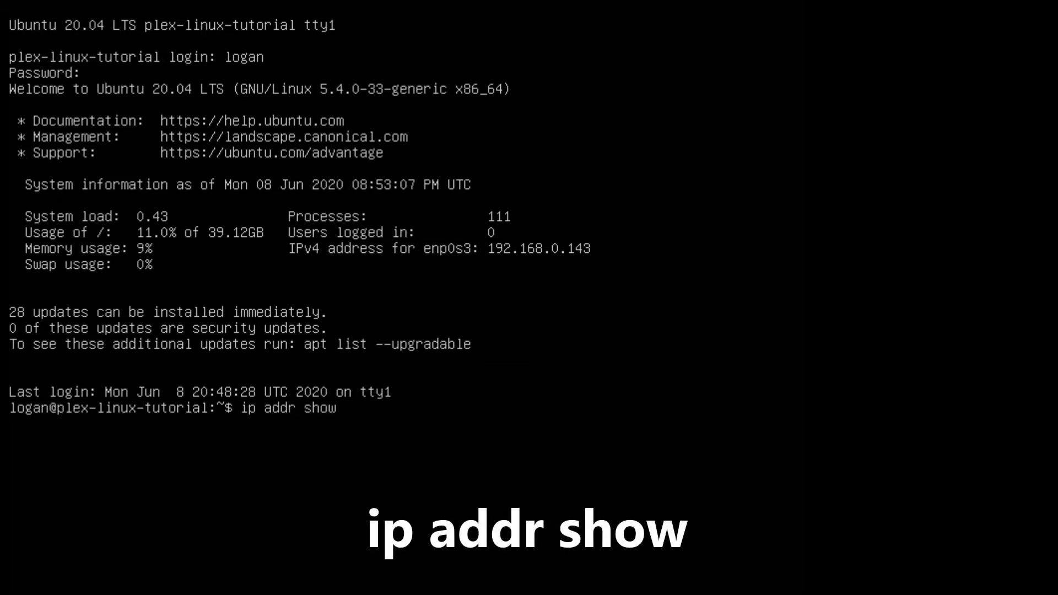
key("Return")
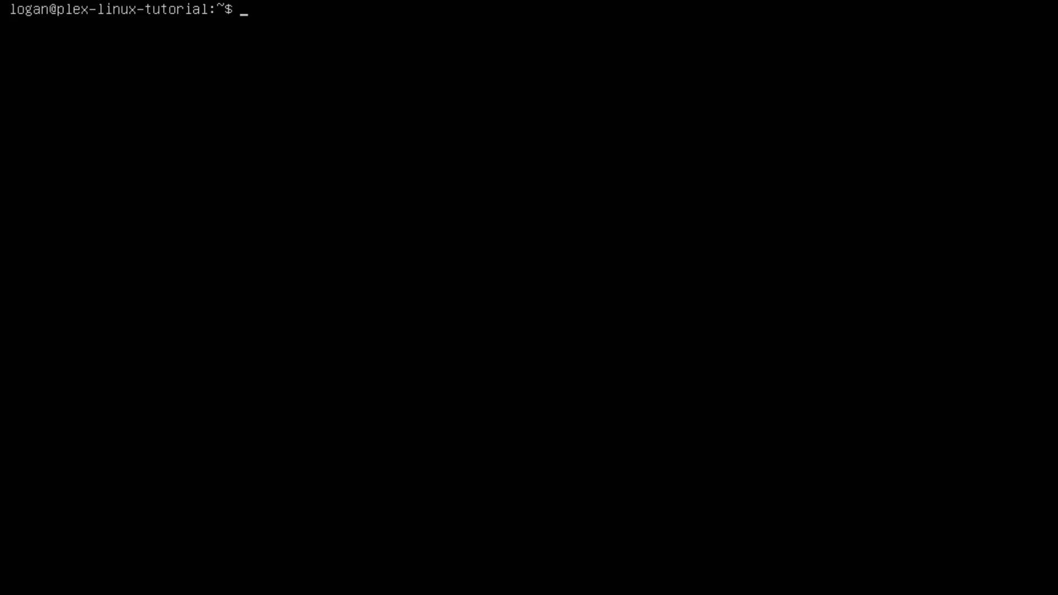
type("curl https://downloads.plex.tv/plex-keys/PlexISign.key | sudo apt-key add -")
key("Return")
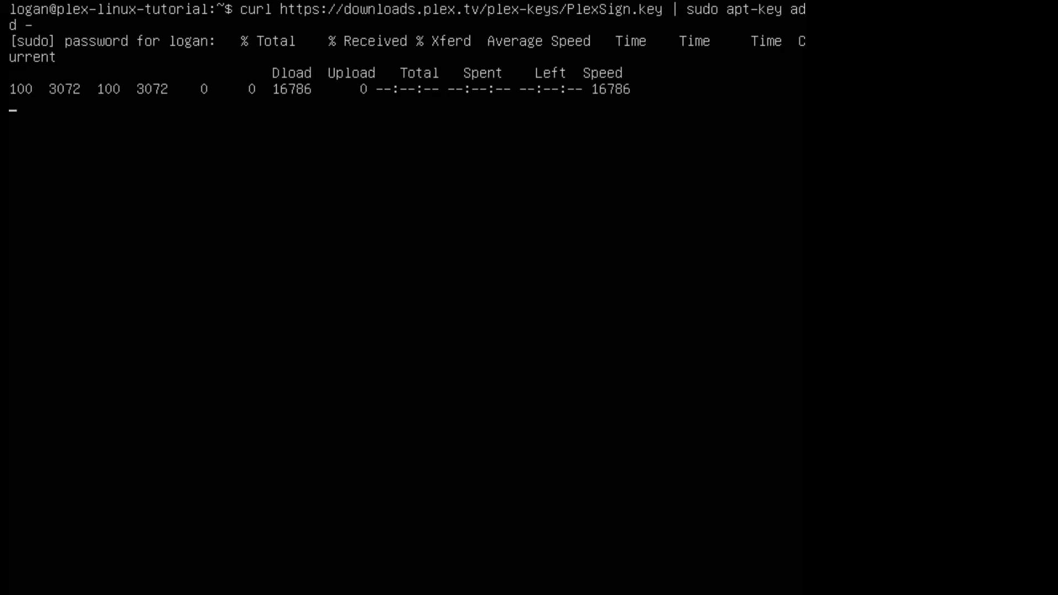
key("Return")
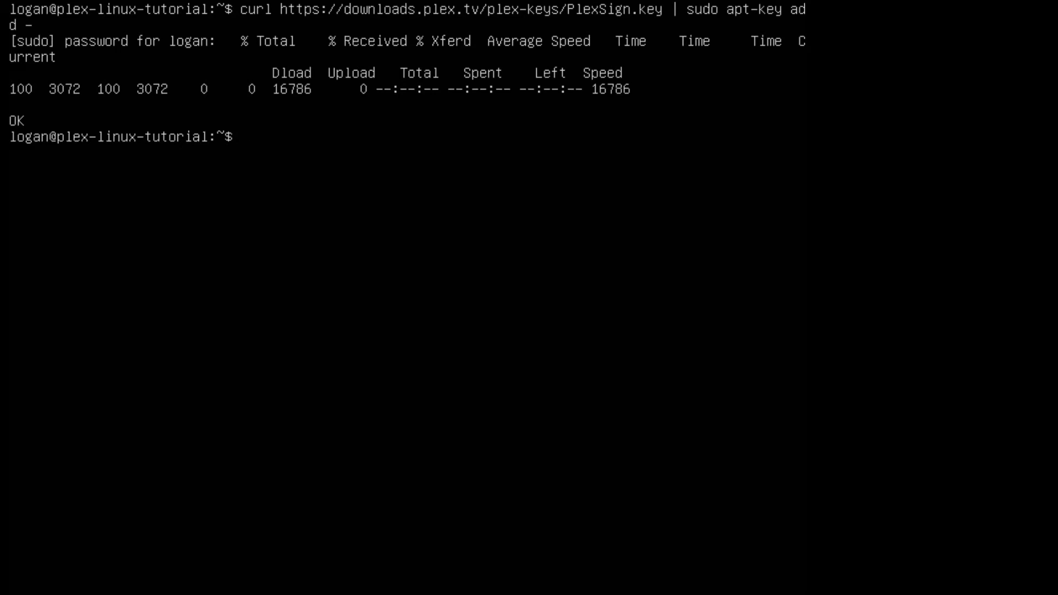
type("echo deb https")
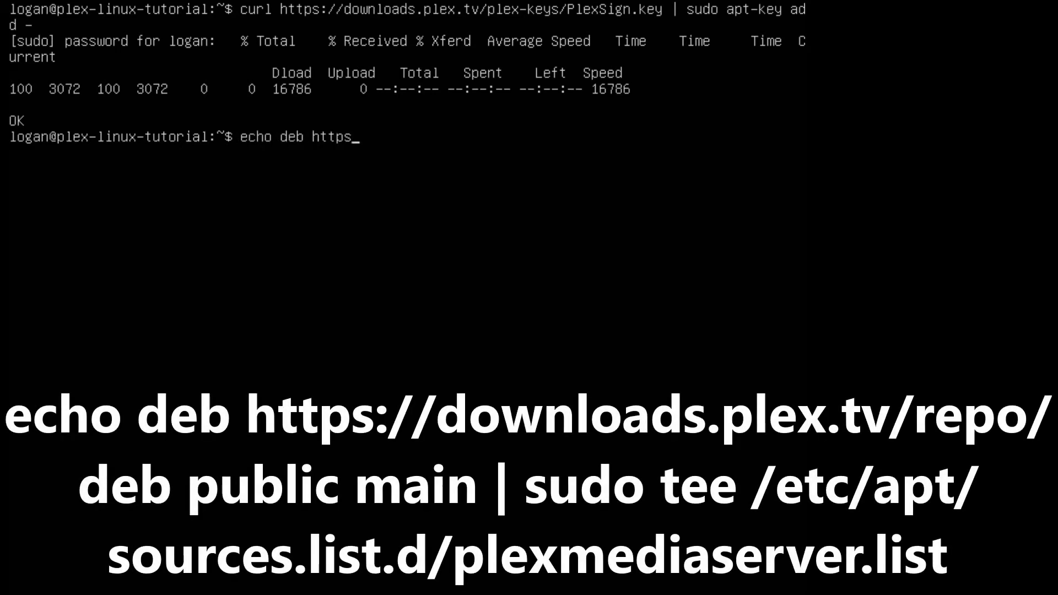
type("://downloads.plex.tv")
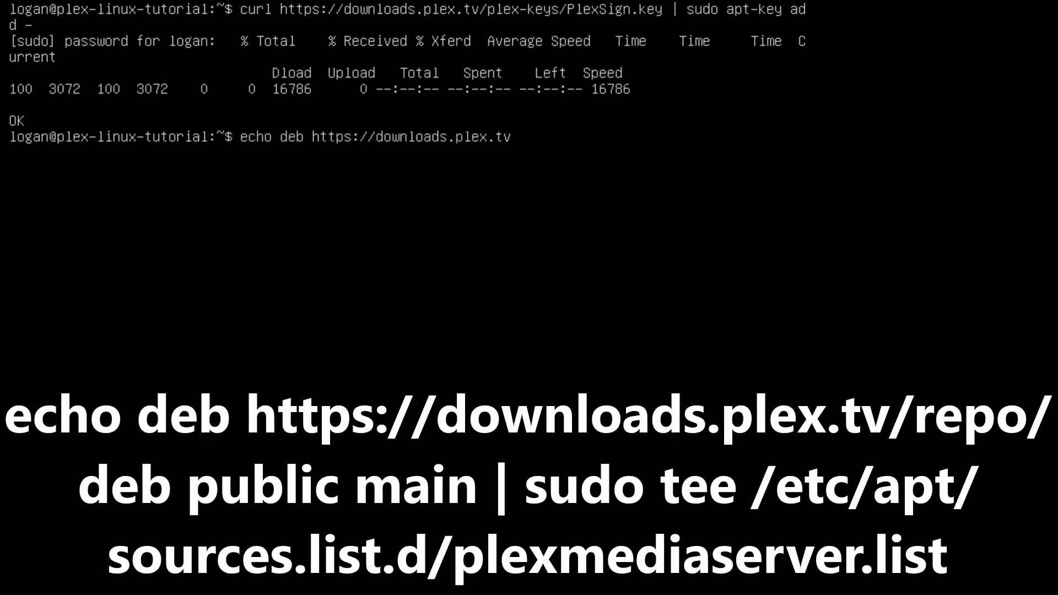
type("/repo/deb public main | sudo tee")
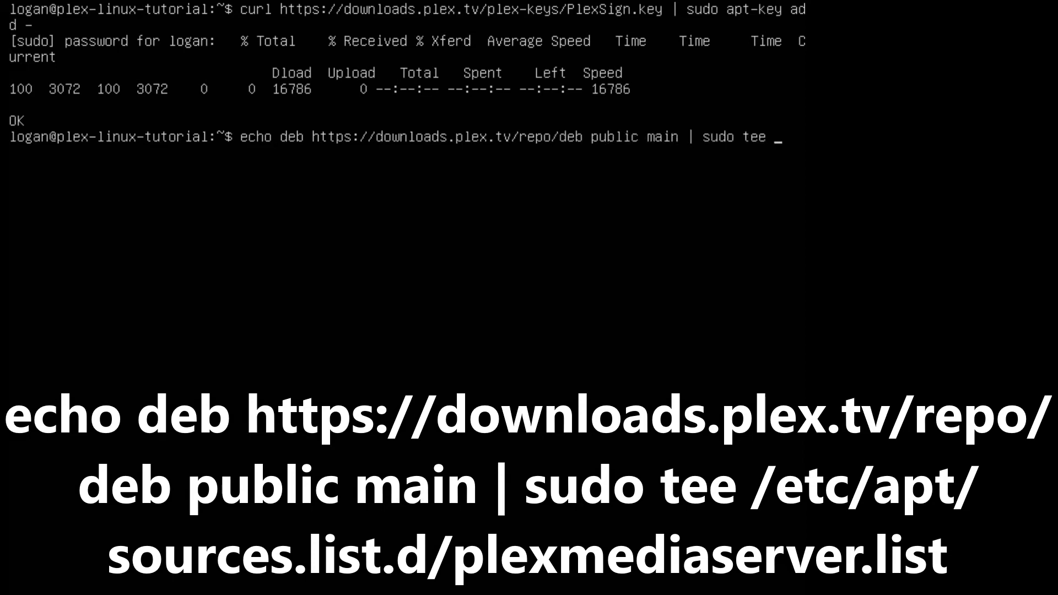
type(" /etc/apt")
type("/sources")
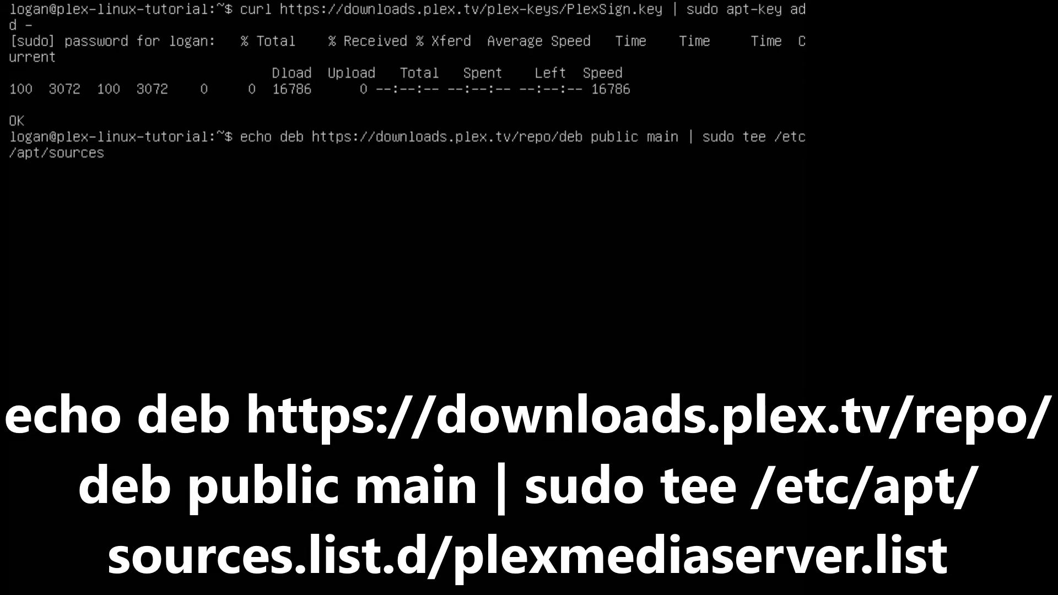
type(".list.d/plexmediaserver.list")
key("Return")
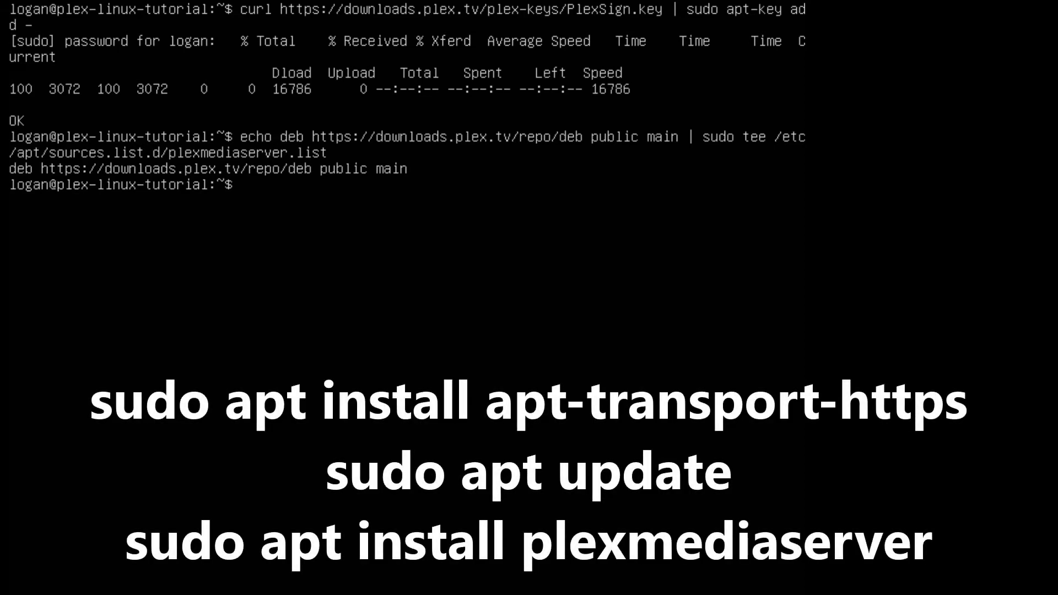
Install the apt-transport-https package with sudo apt and update the package lists
type("sudo apt install apt-transport-https")
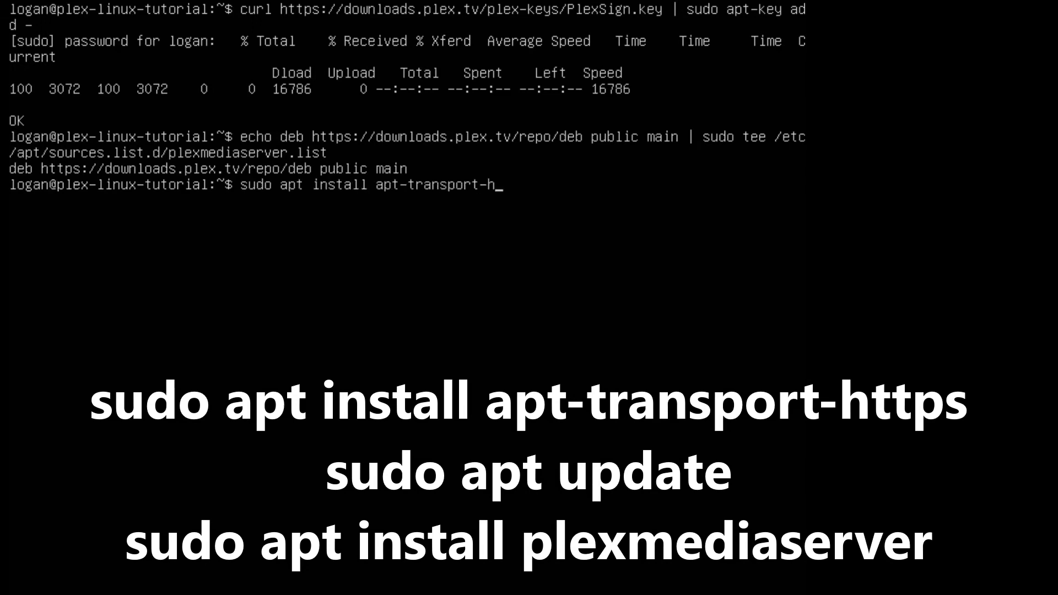
key("Return")
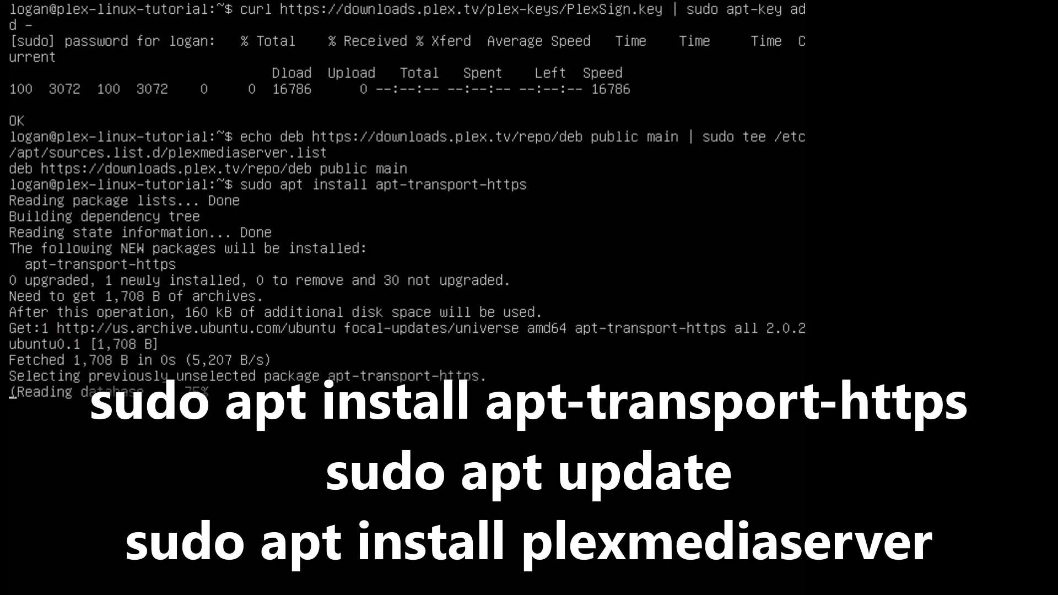
type("sudo apt update")
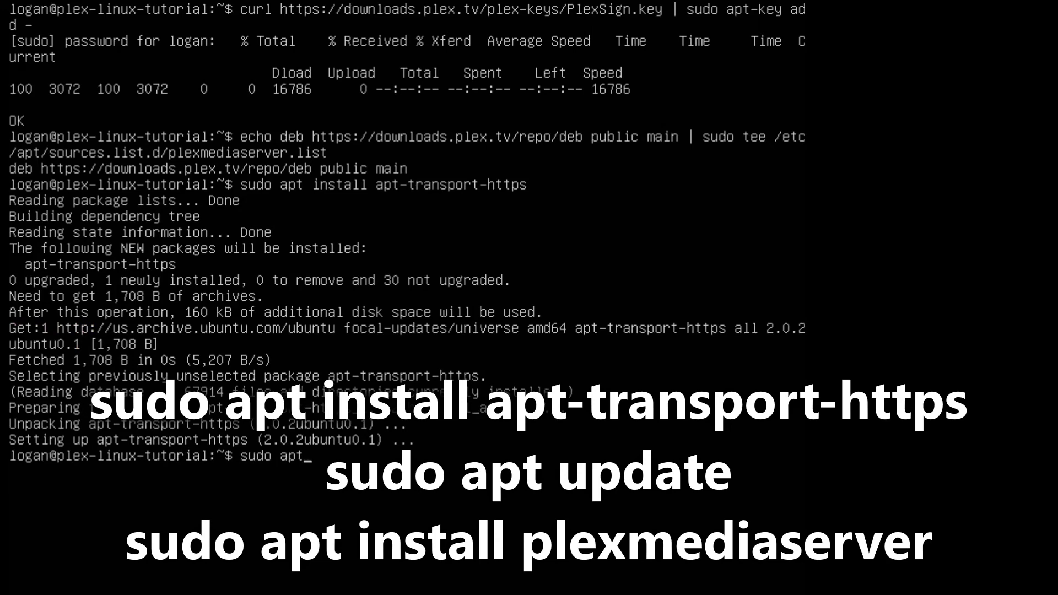
key("Return")
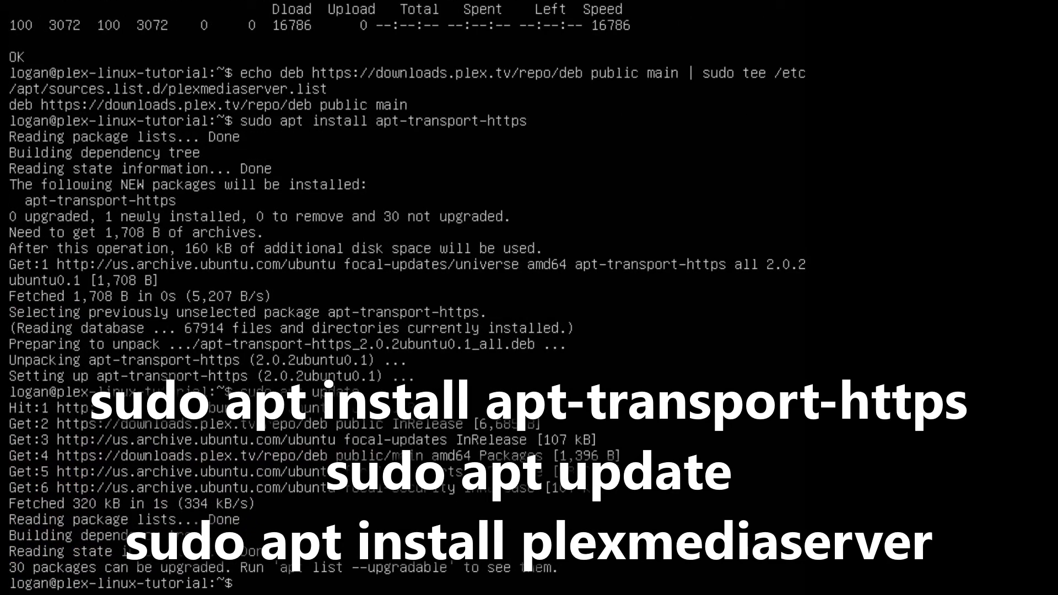
Install the plexmediaserver package, keeping the current plexmediaserver.list by default, and check the service with sudo systemctl status plexmediaserver
type("sudo apt install plexmediaserver")
key("Return")
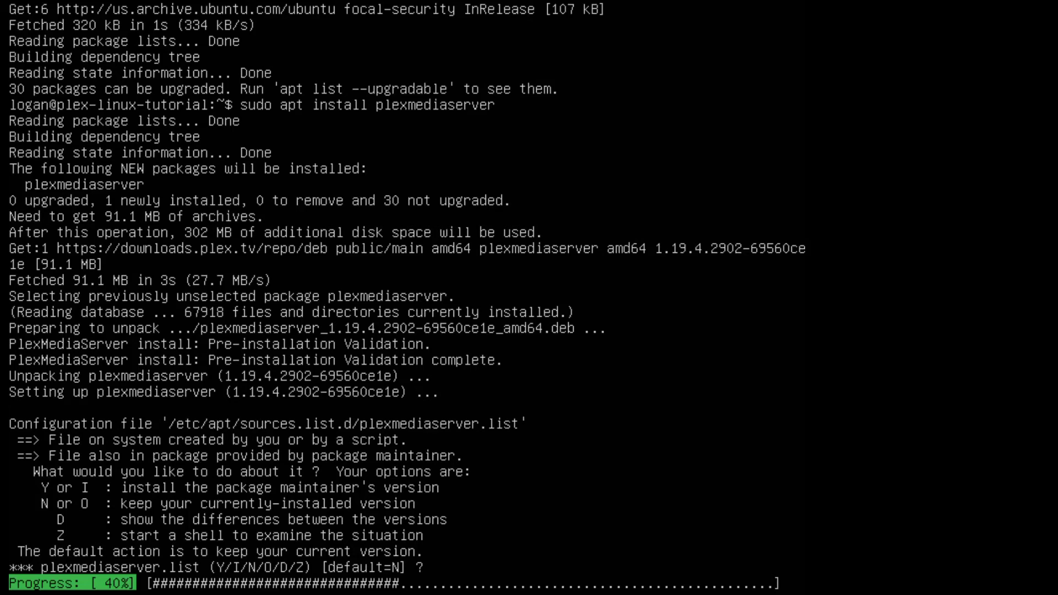
key("Return")
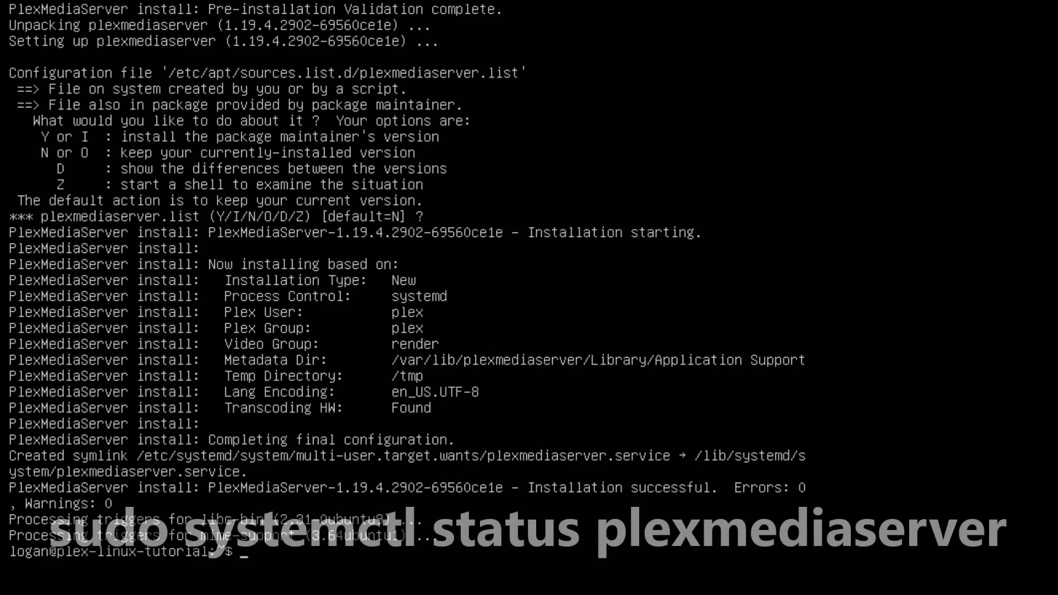
type("sudo systemctl status plexmediaserver")
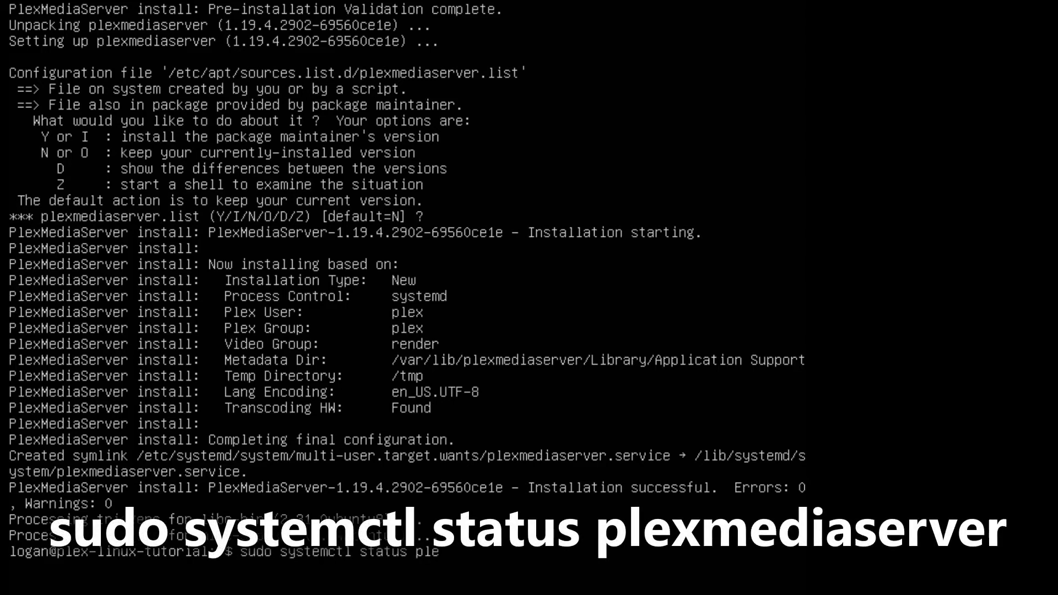
key("Return")
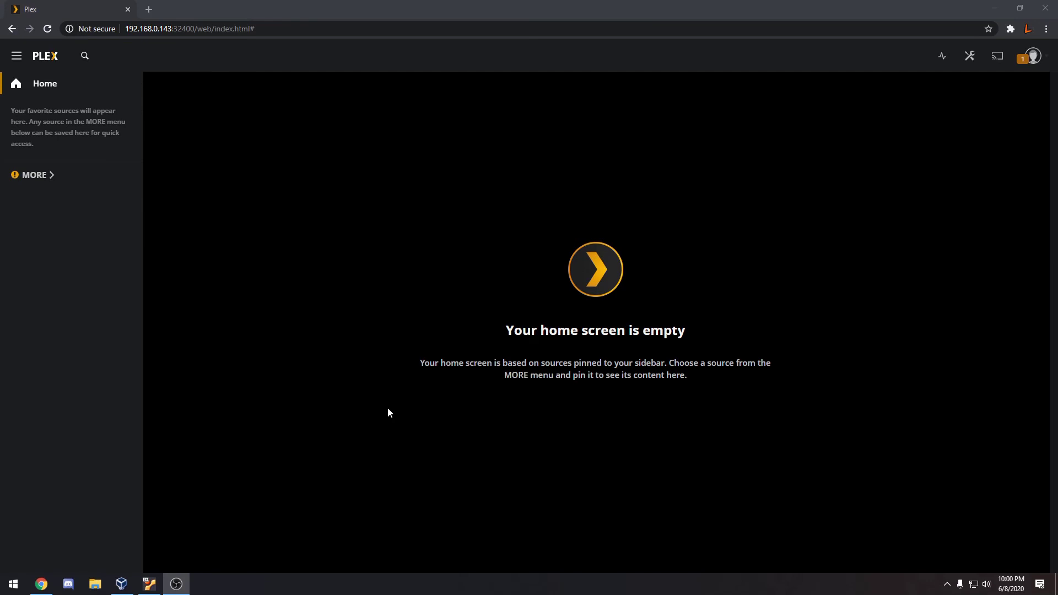
In the Plex web interface, open the PLEX-LINUX-TUTORIAL server and claim it by signing in to the Plex account
left_click(42, 177)
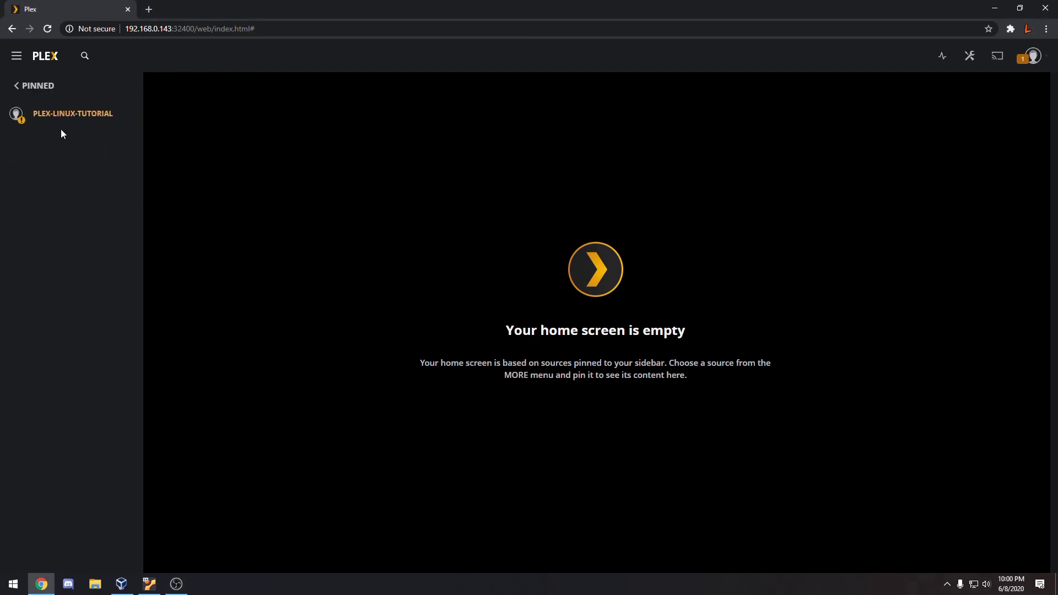
left_click(59, 119)
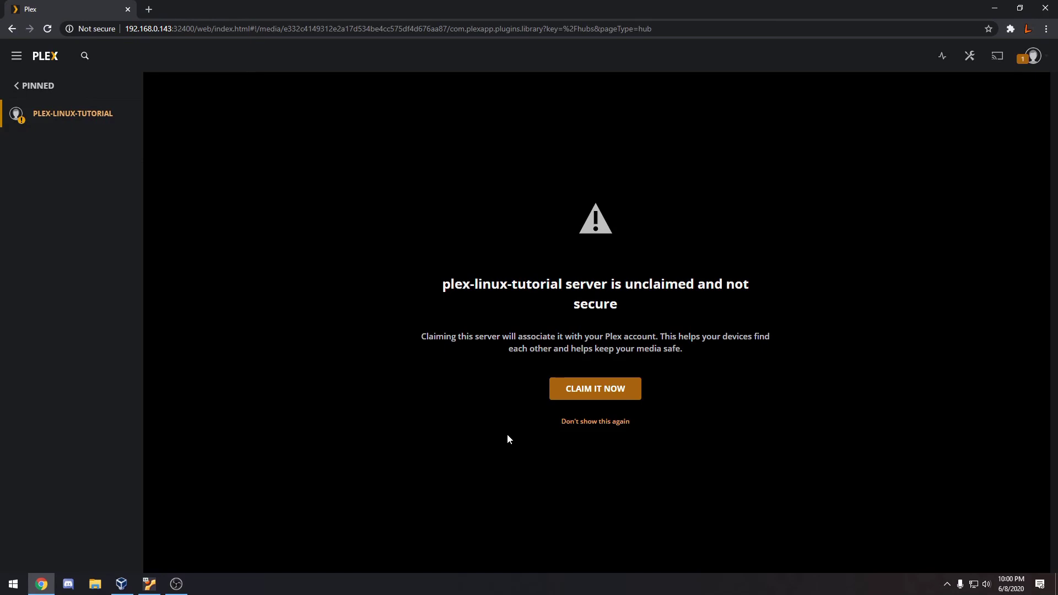
left_click(599, 390)
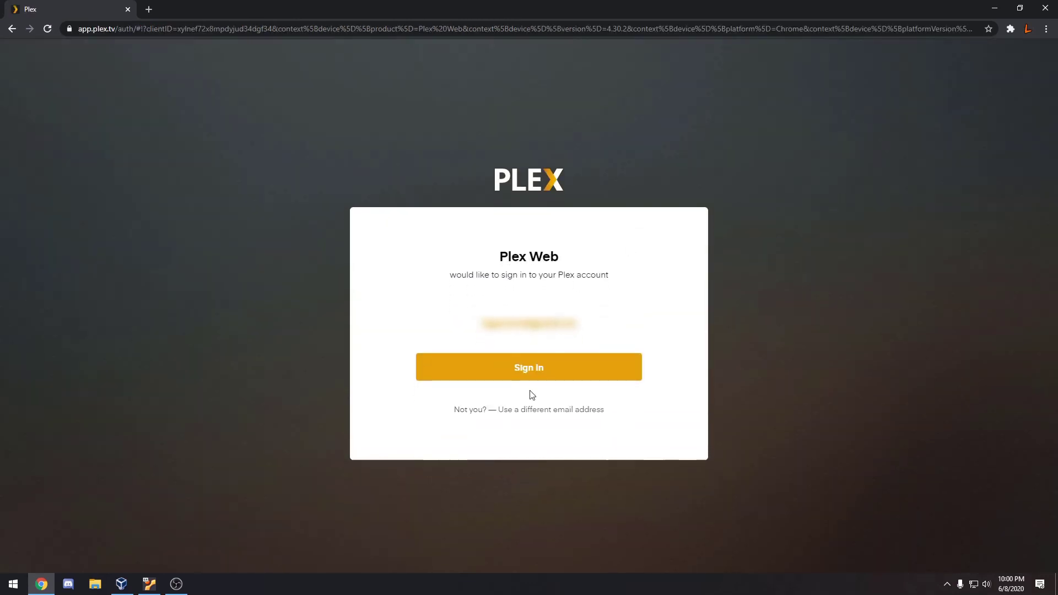
left_click(526, 366)
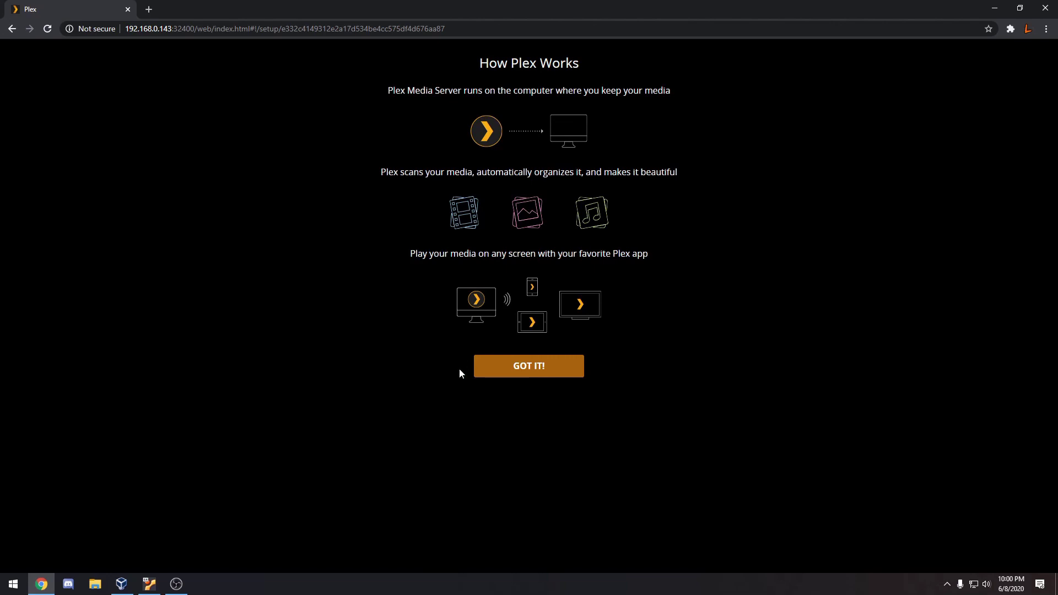
Dismiss the introduction and the Plex Pass offer, then disable access from outside the home for plex-linux-tutorial and continue the setup
left_click(508, 368)
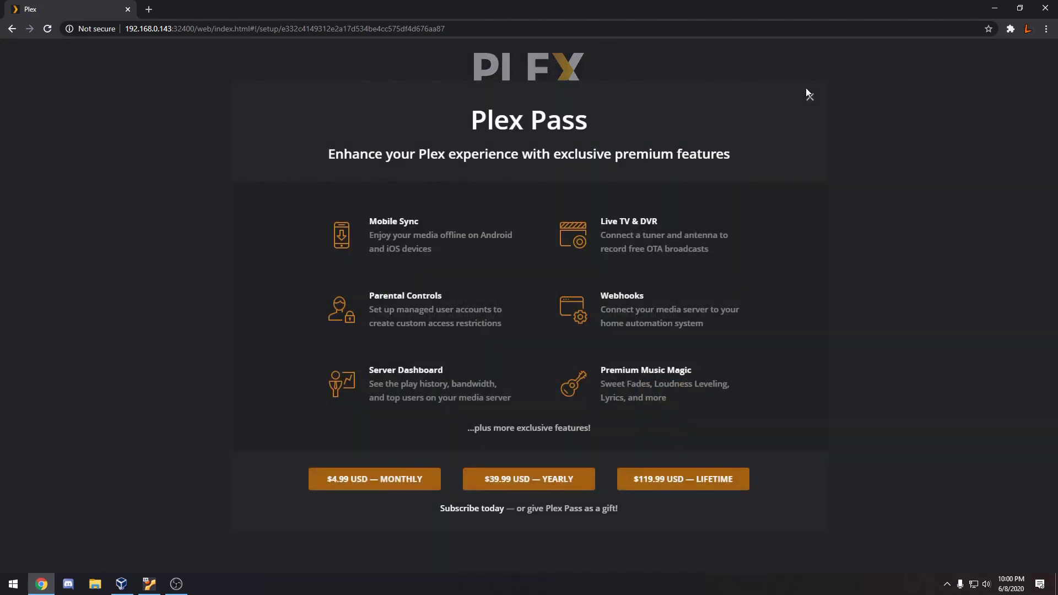
left_click(811, 100)
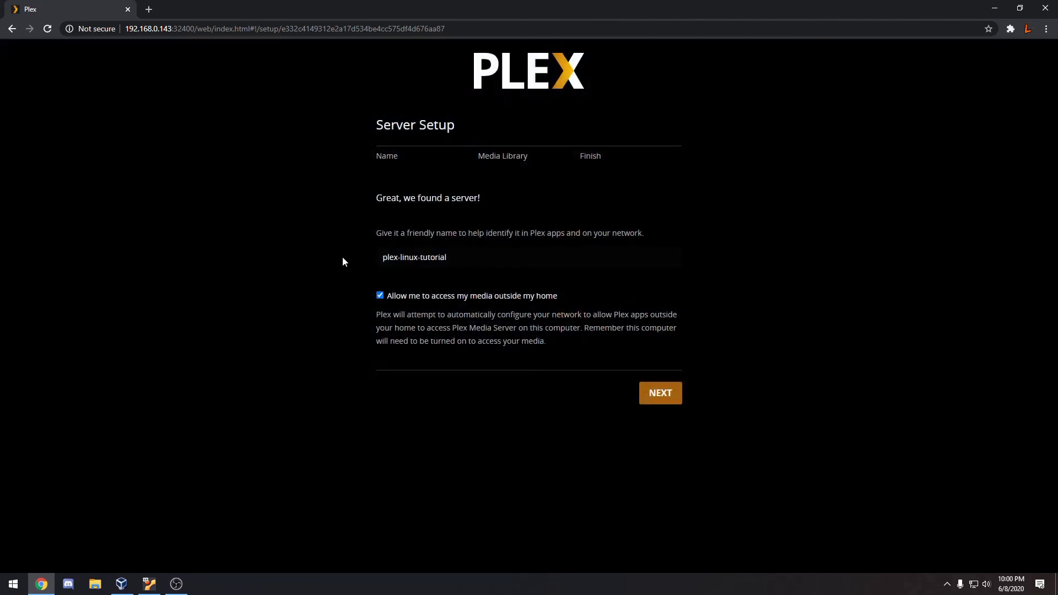
left_click(381, 296)
left_click(668, 401)
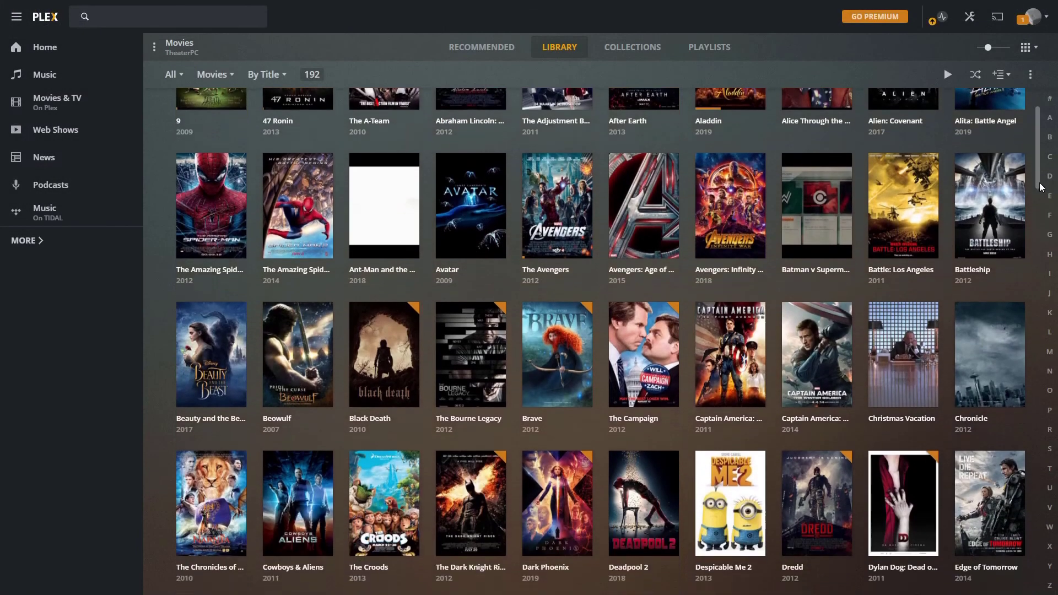
left_click_drag(1041, 188, 1041, 297)
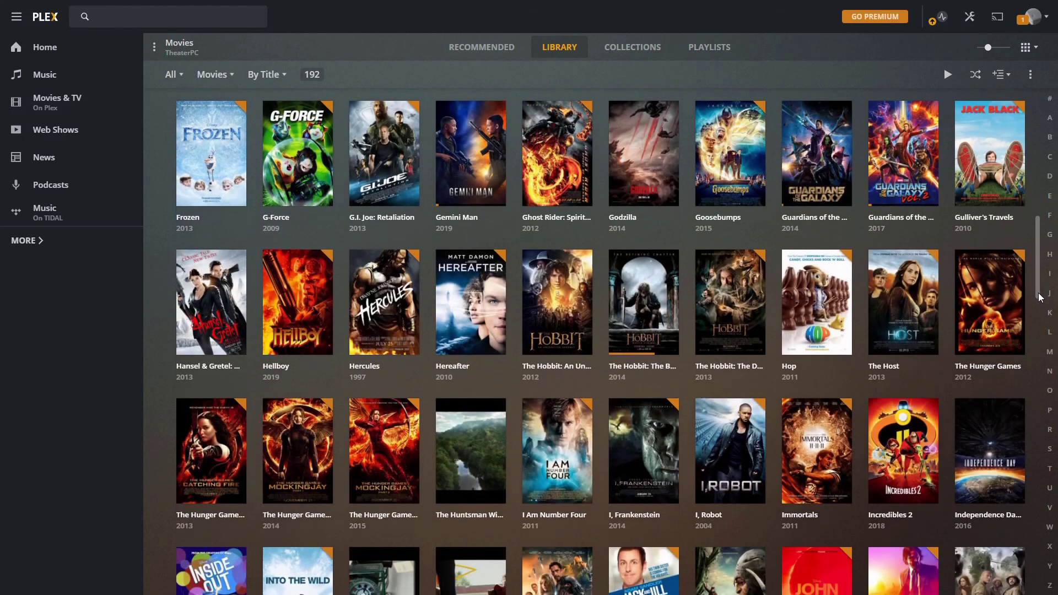